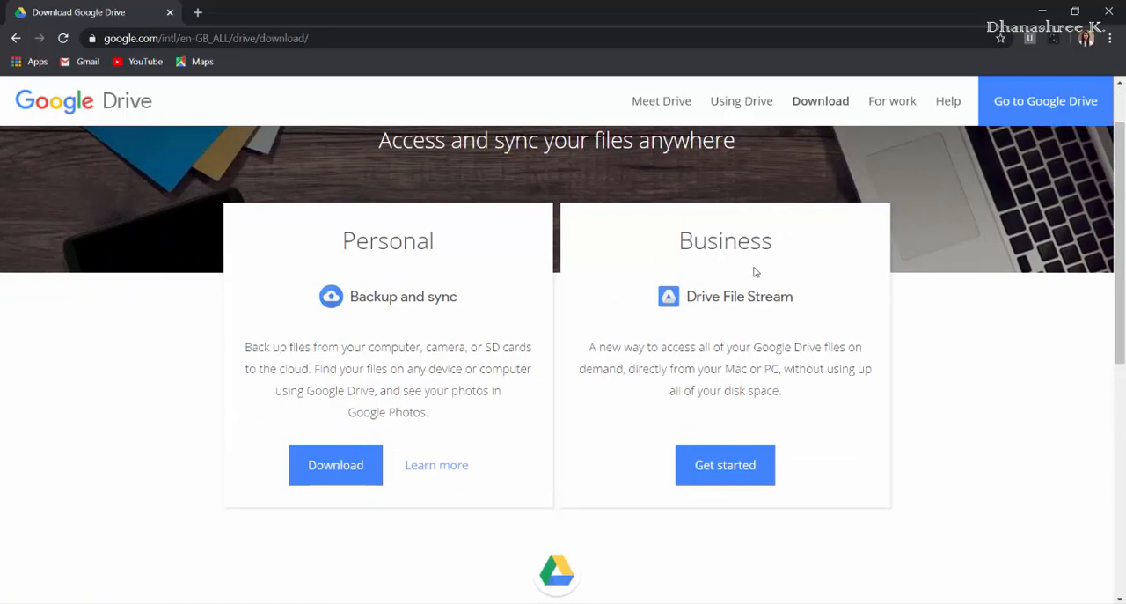
# Step: Download the personal Backup and Sync installer for Windows, accepting the terms and saving it as installbackupandsync on the Desktop
pyautogui.click(304, 454)
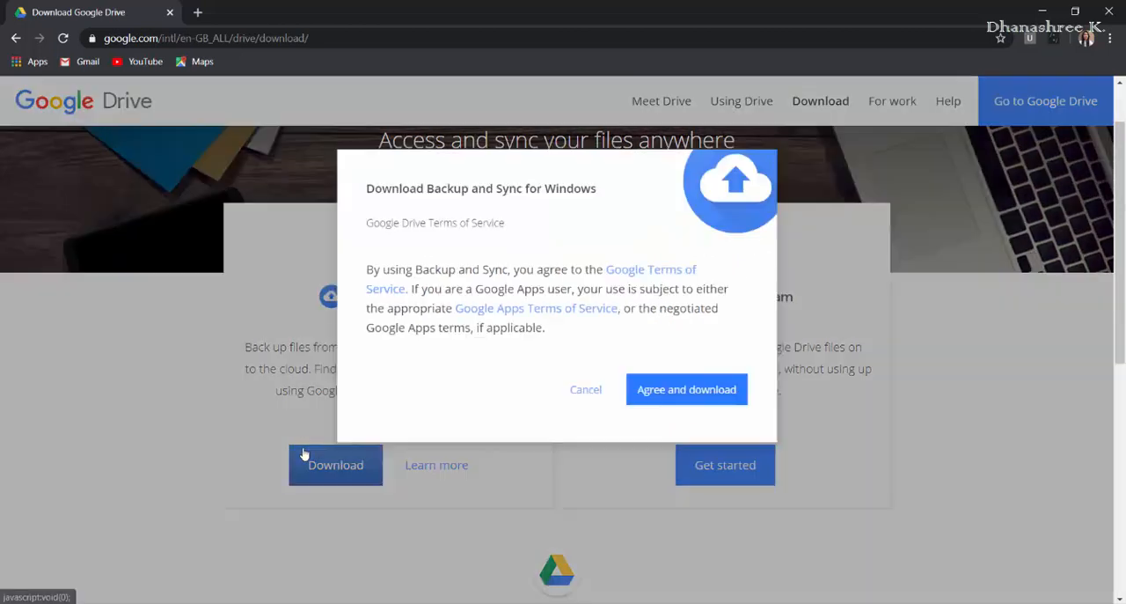
pyautogui.click(698, 395)
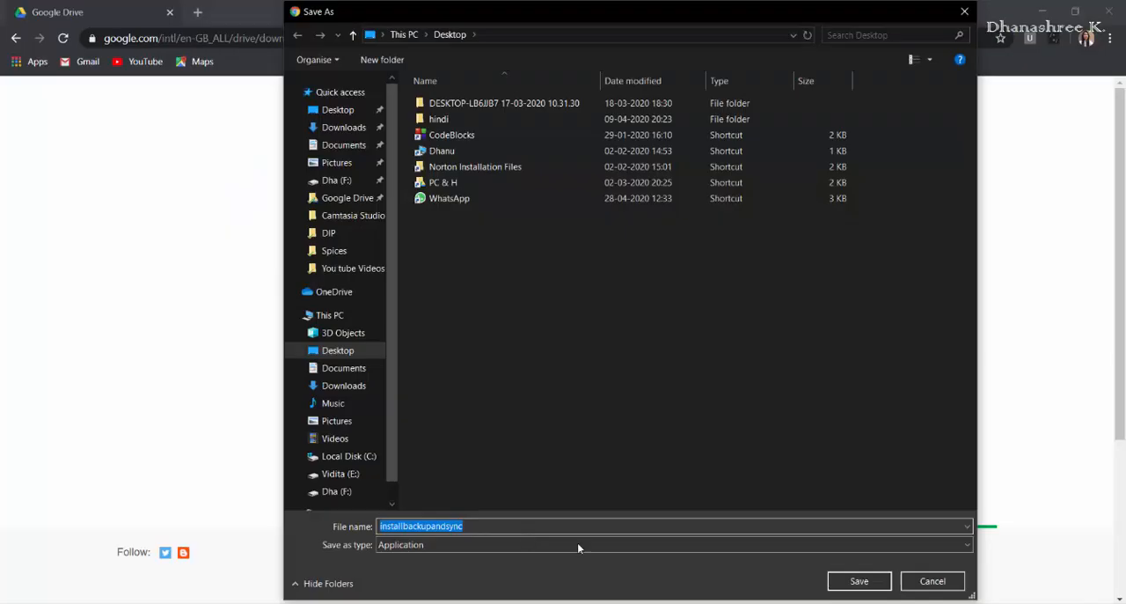
pyautogui.click(835, 581)
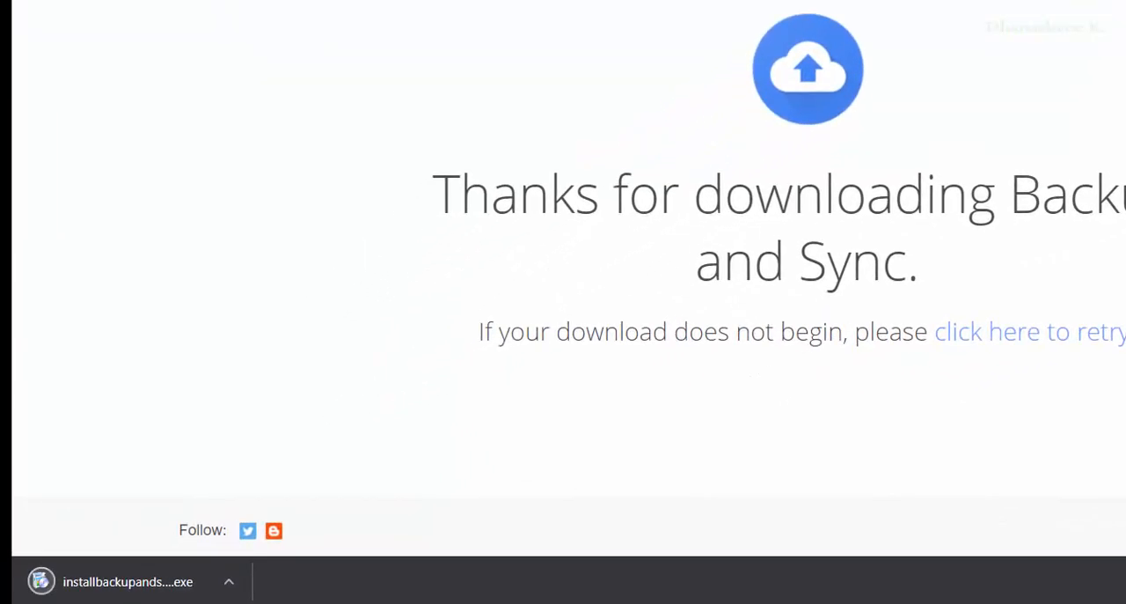
# Step: Run the downloaded Backup and Sync installer and close it once the installation is complete
pyautogui.click(228, 587)
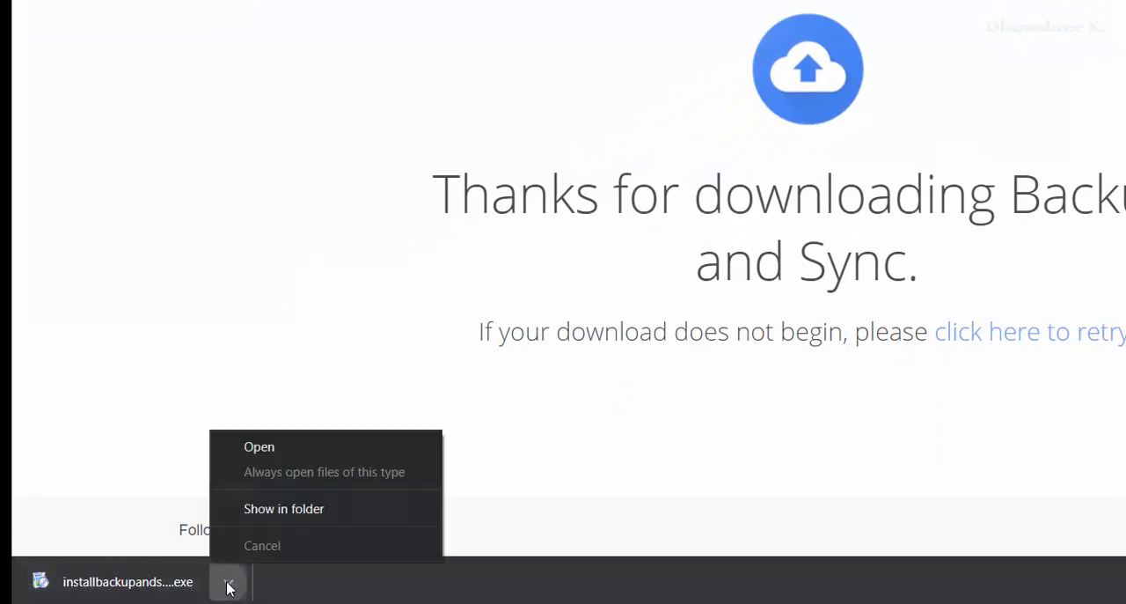
pyautogui.click(301, 452)
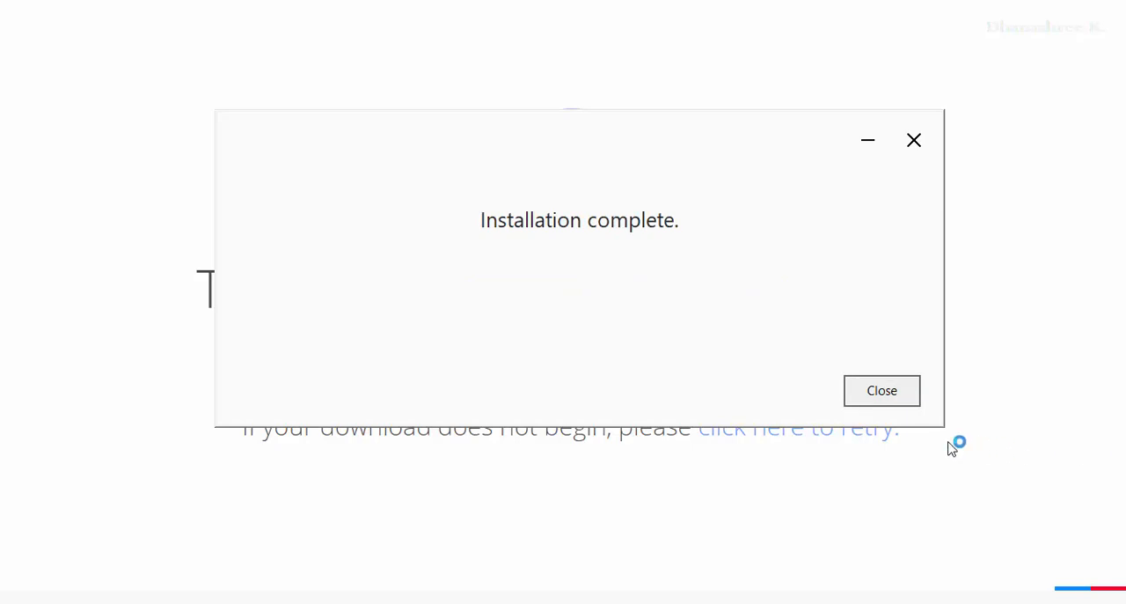
pyautogui.click(902, 394)
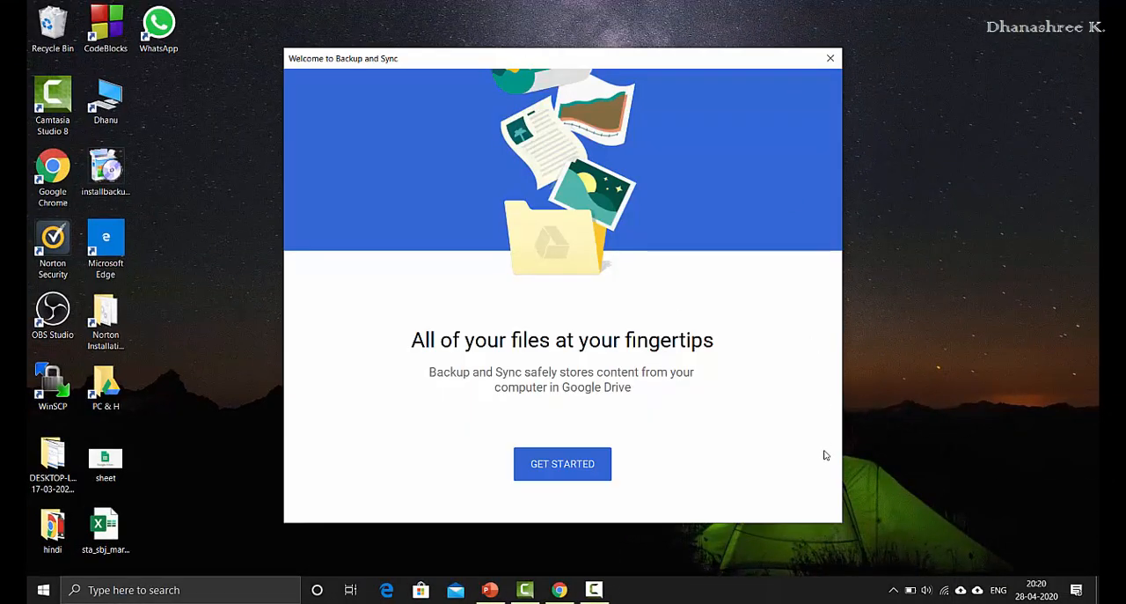
# Step: Start the Backup and Sync setup and submit the Google account's e-mail address for sign-in
pyautogui.click(544, 458)
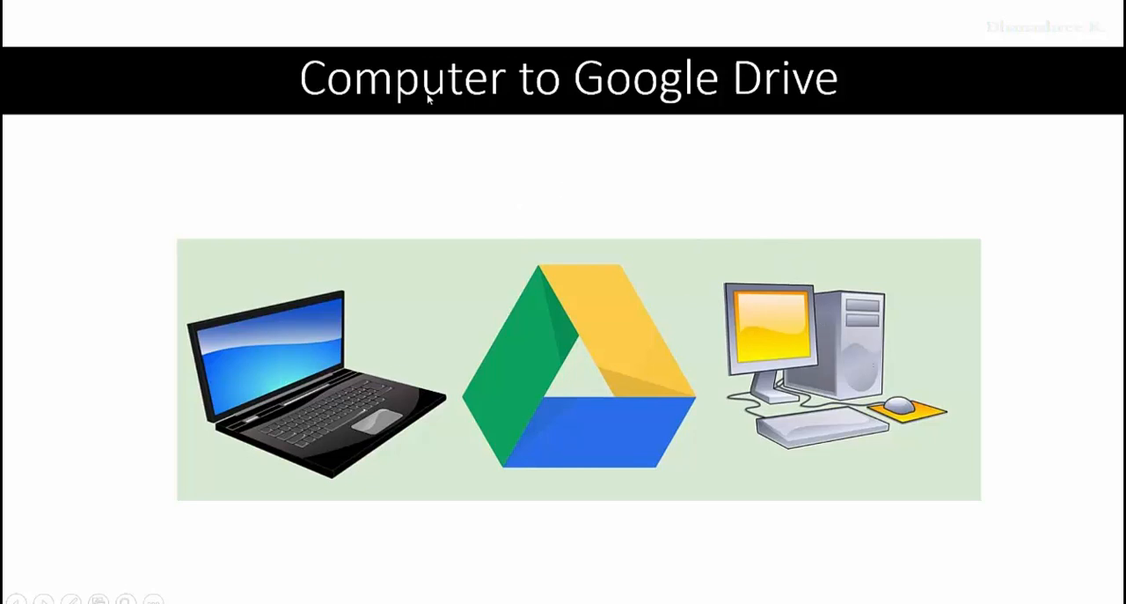
pyautogui.click(827, 115)
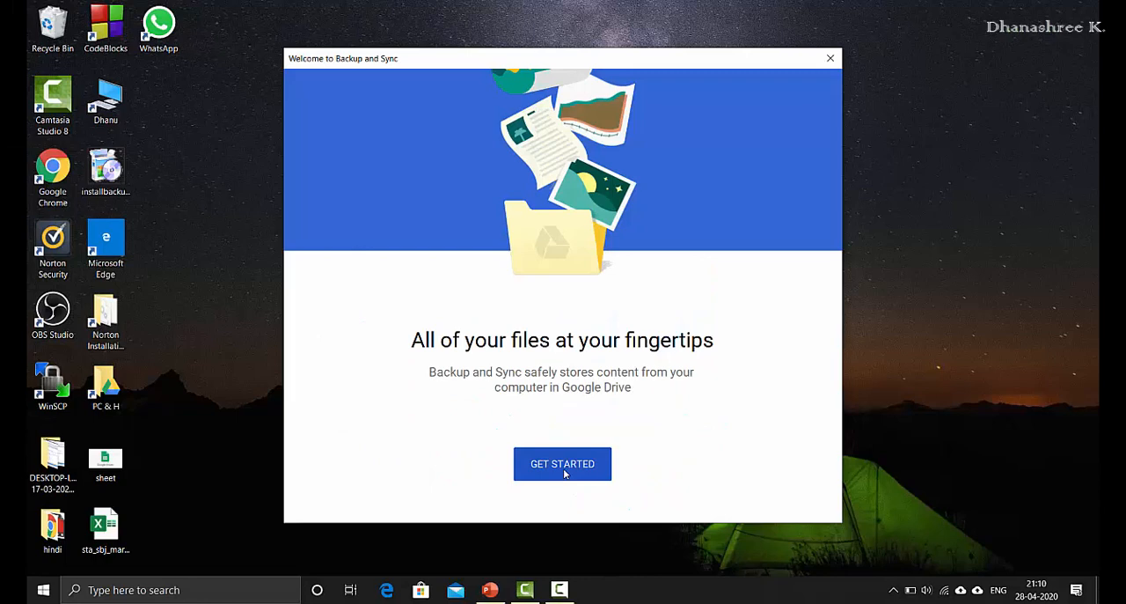
pyautogui.click(566, 473)
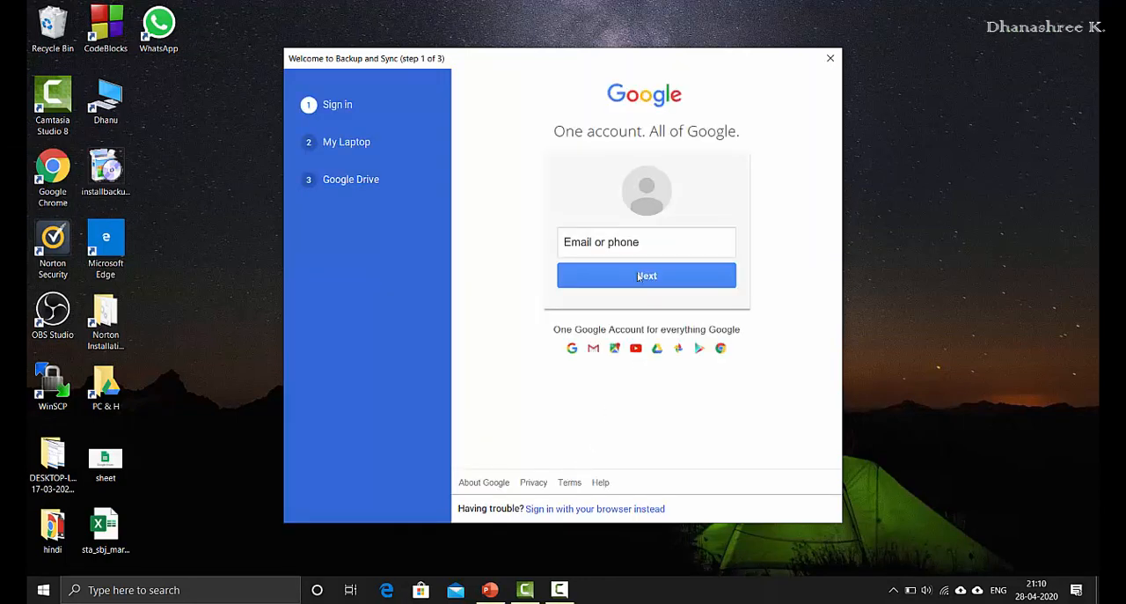
pyautogui.click(633, 243)
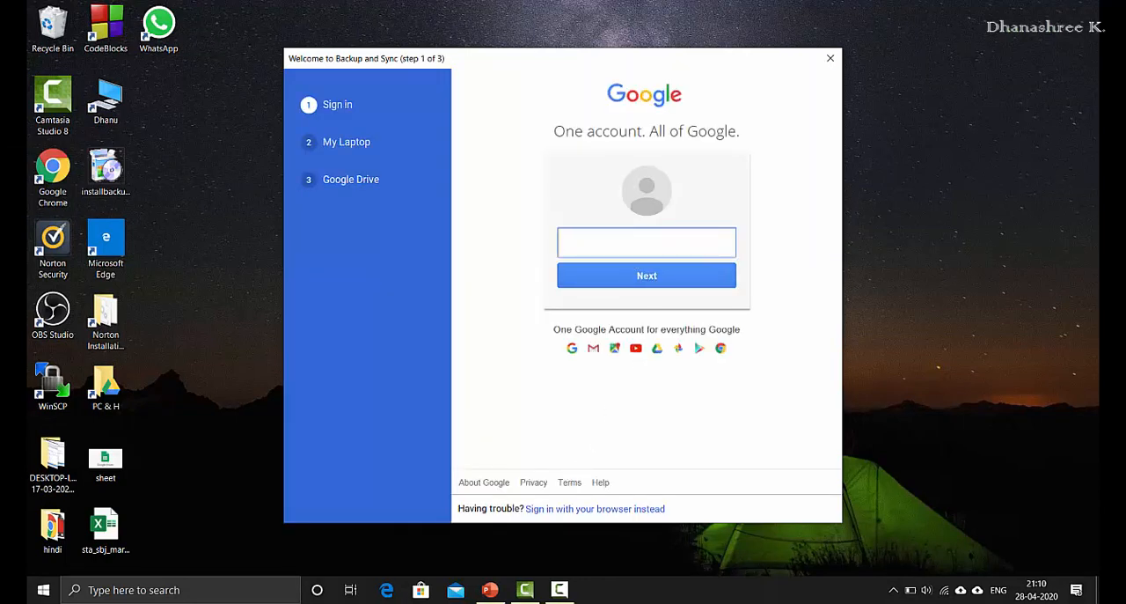
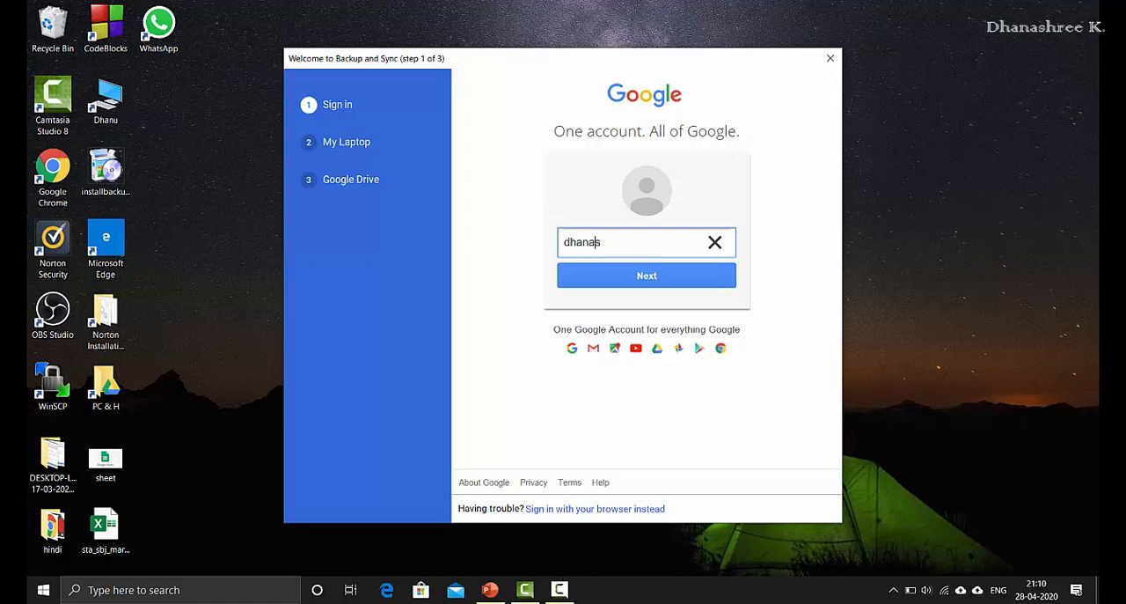
pyautogui.press('Return')
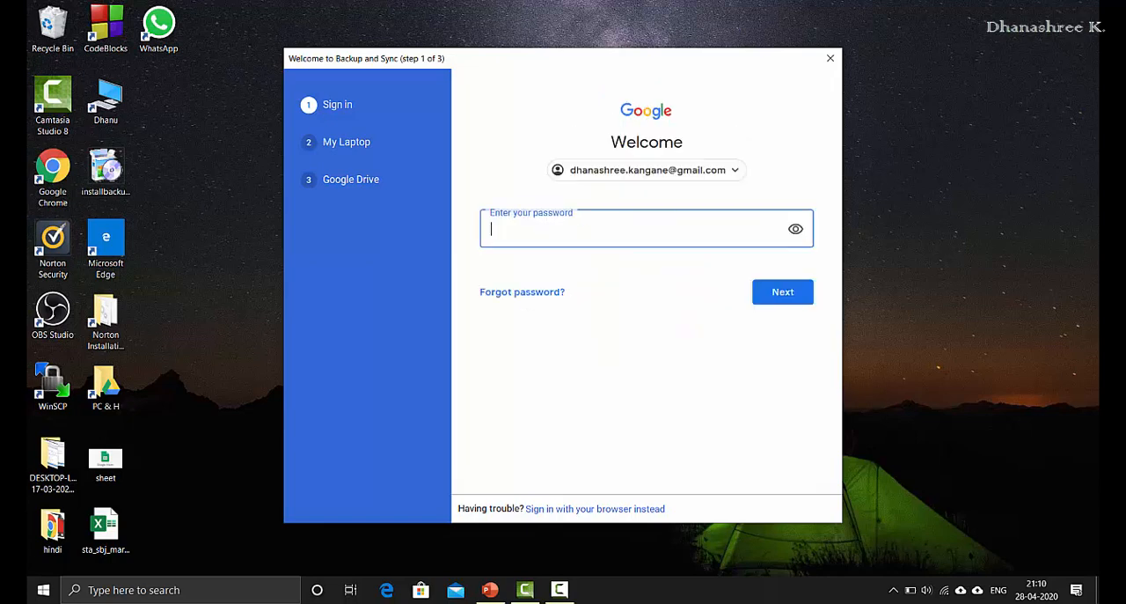
# Step: Enter the Google account password to sign in and dismiss the introduction about choosing backup folders
pyautogui.write('••••••')
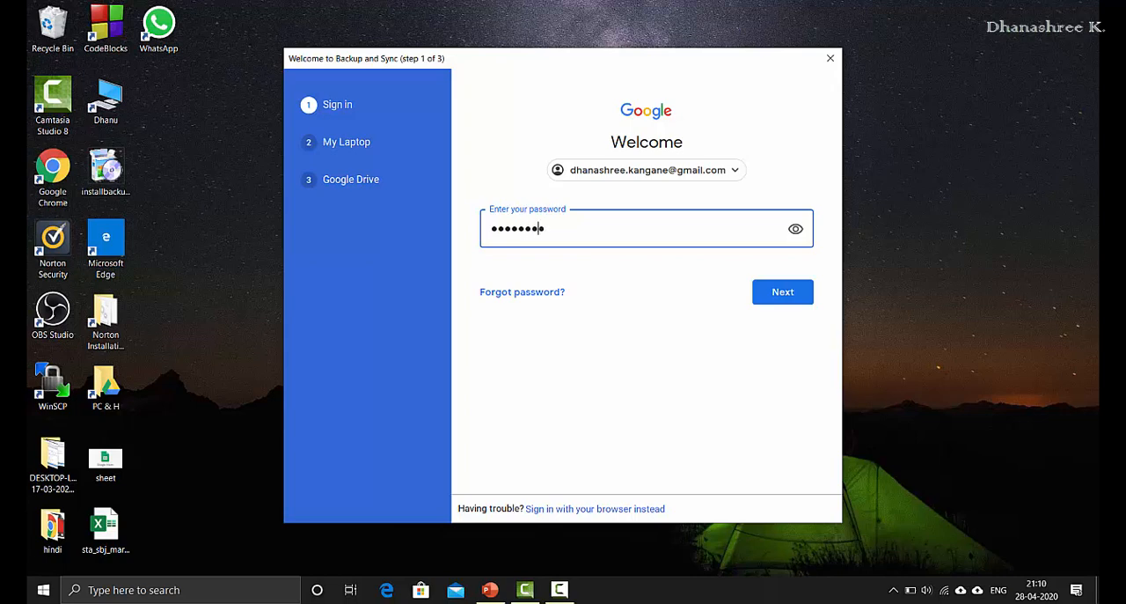
pyautogui.write('•')
pyautogui.press('Return')
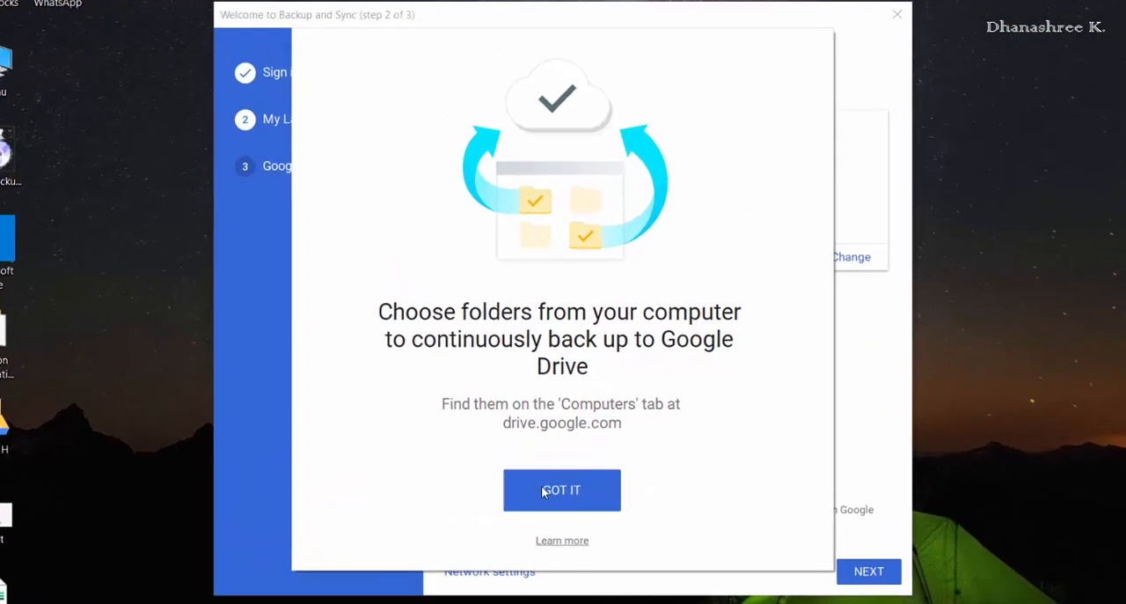
pyautogui.click(554, 440)
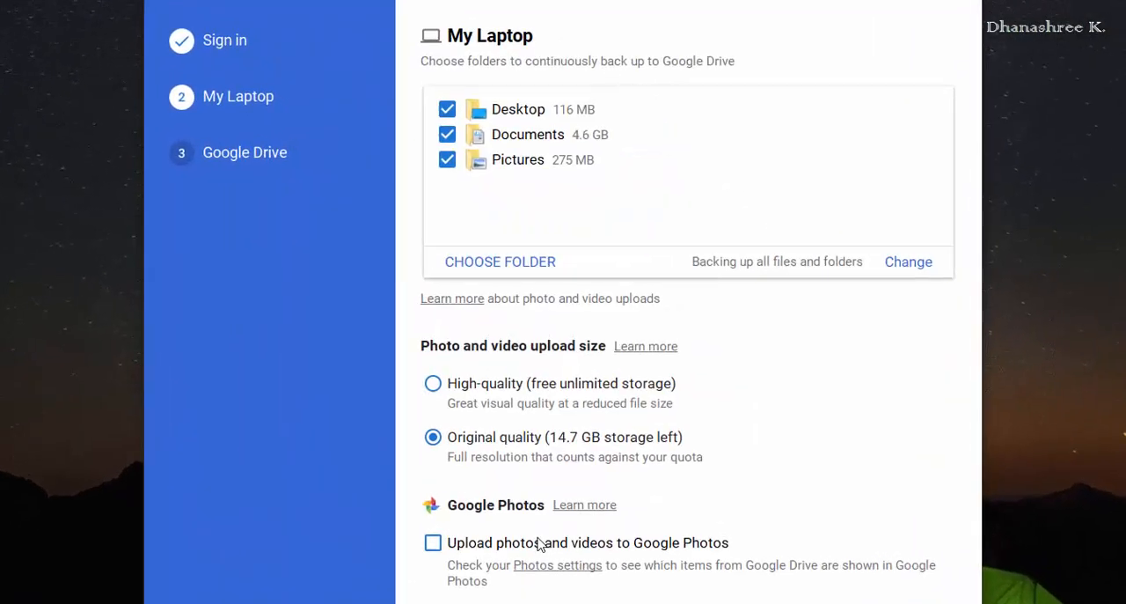
# Step: Exclude the Documents and Pictures folders from the laptop's backup to Google Drive
pyautogui.click(447, 134)
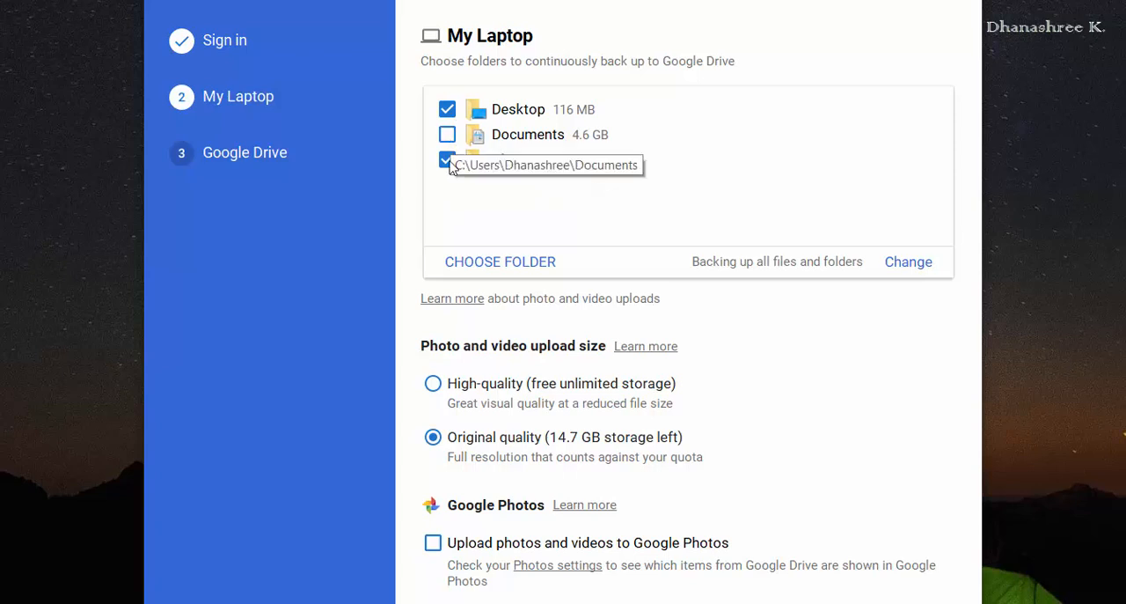
pyautogui.click(448, 161)
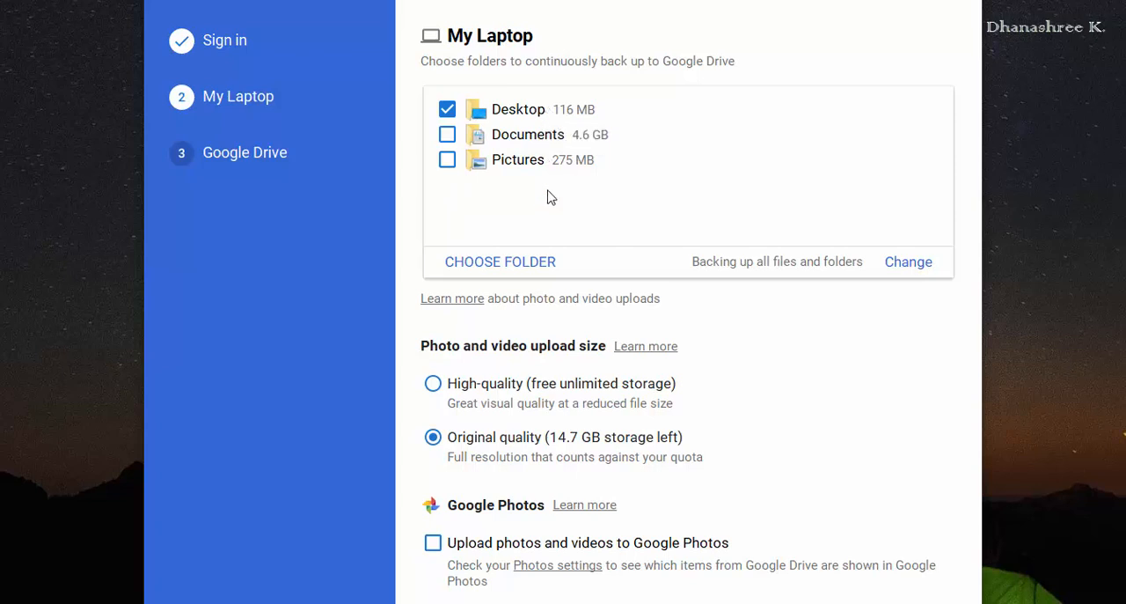
# Step: Add the Home PC folder from the F: drive to the backup list and exclude the Desktop folder
pyautogui.click(541, 266)
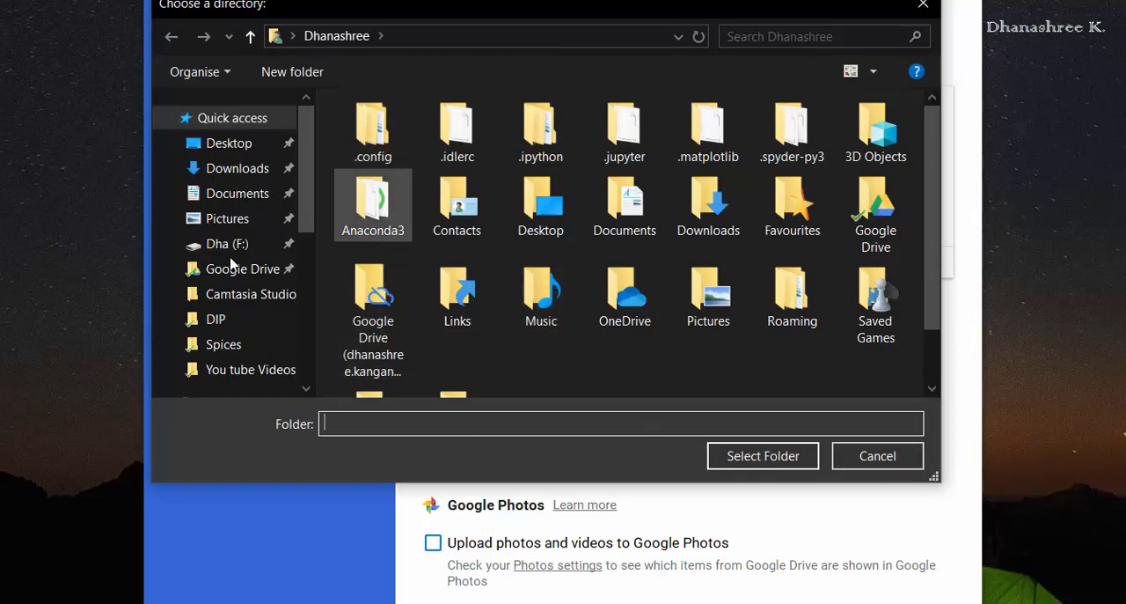
pyautogui.click(231, 244)
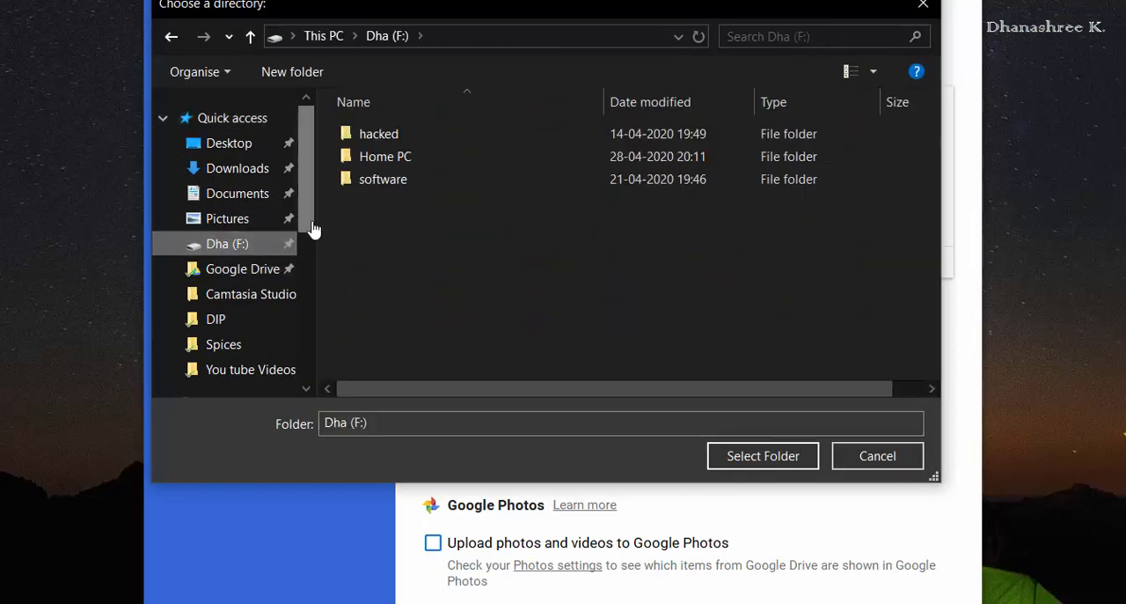
pyautogui.click(370, 159)
pyautogui.click(790, 459)
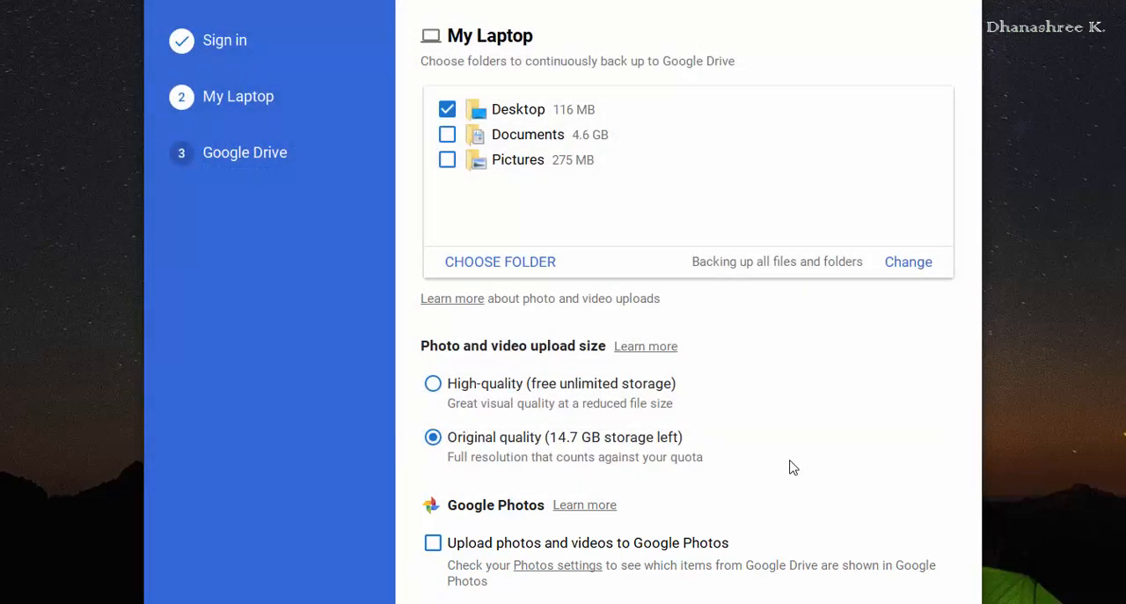
pyautogui.click(447, 110)
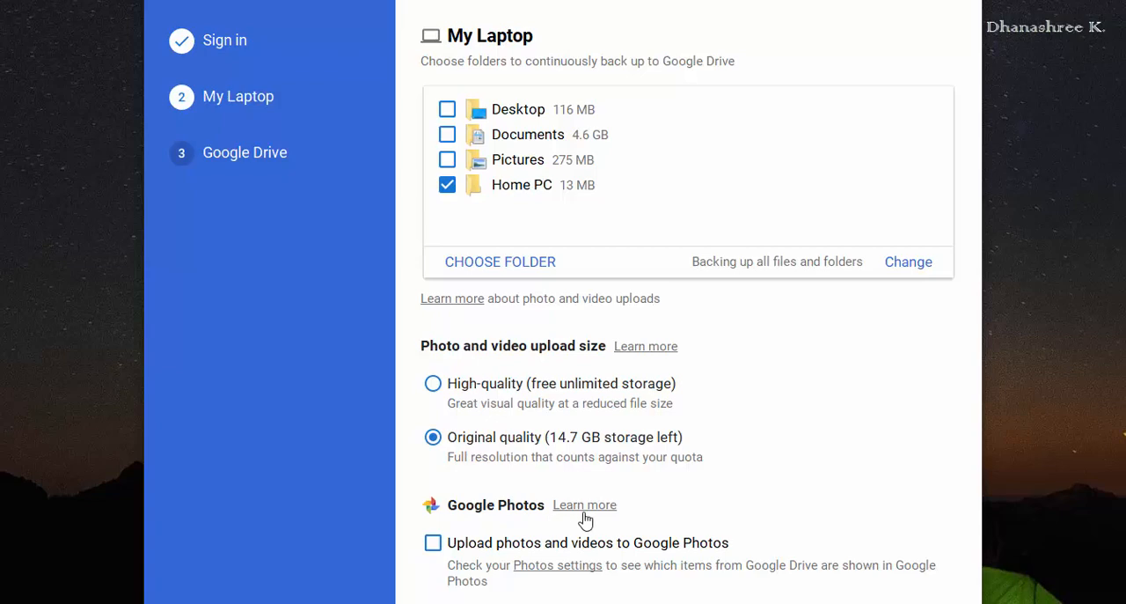
# Step: Turn the upload of photos and videos to Google Photos on and back off
pyautogui.click(433, 543)
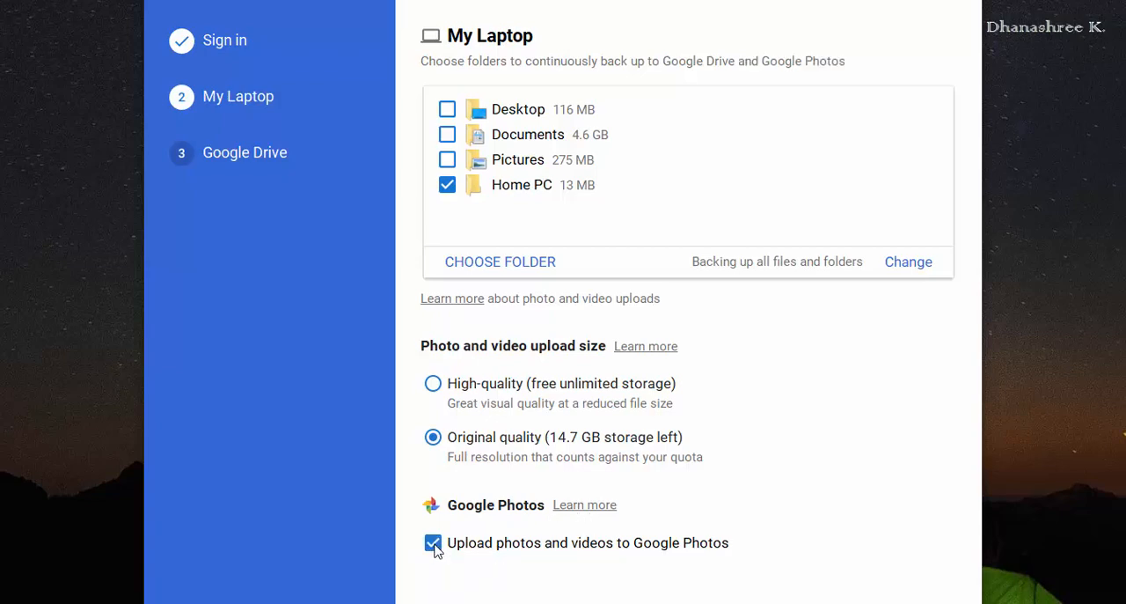
pyautogui.click(433, 543)
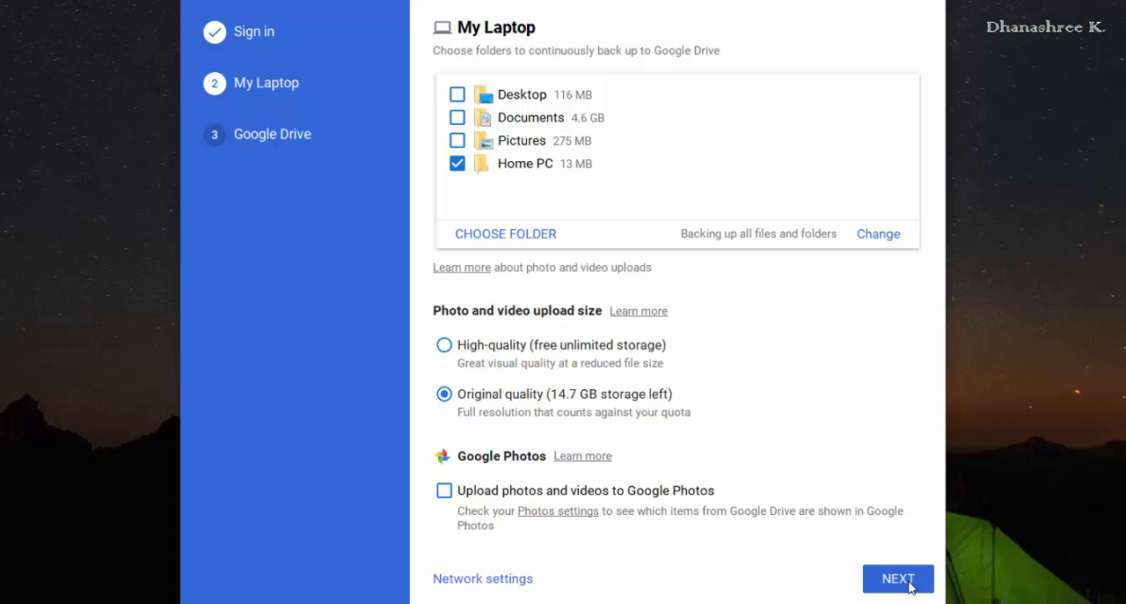
# Step: Reselect the Home PC folder, agree to merge it with its existing Drive backup, and proceed to the Google Drive sync options
pyautogui.click(458, 172)
pyautogui.click(458, 169)
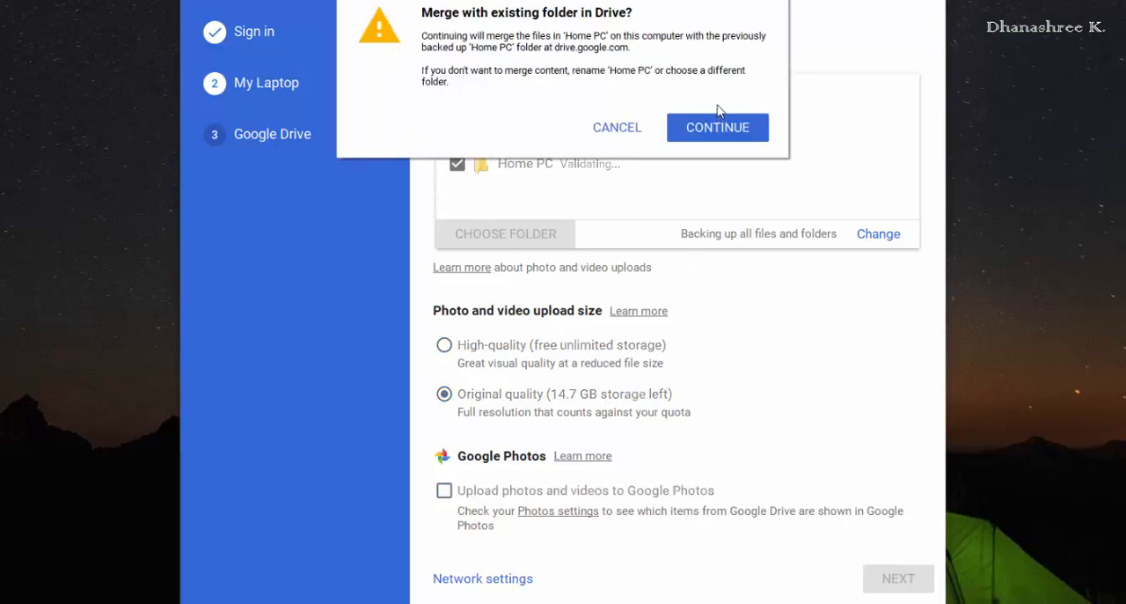
pyautogui.click(718, 123)
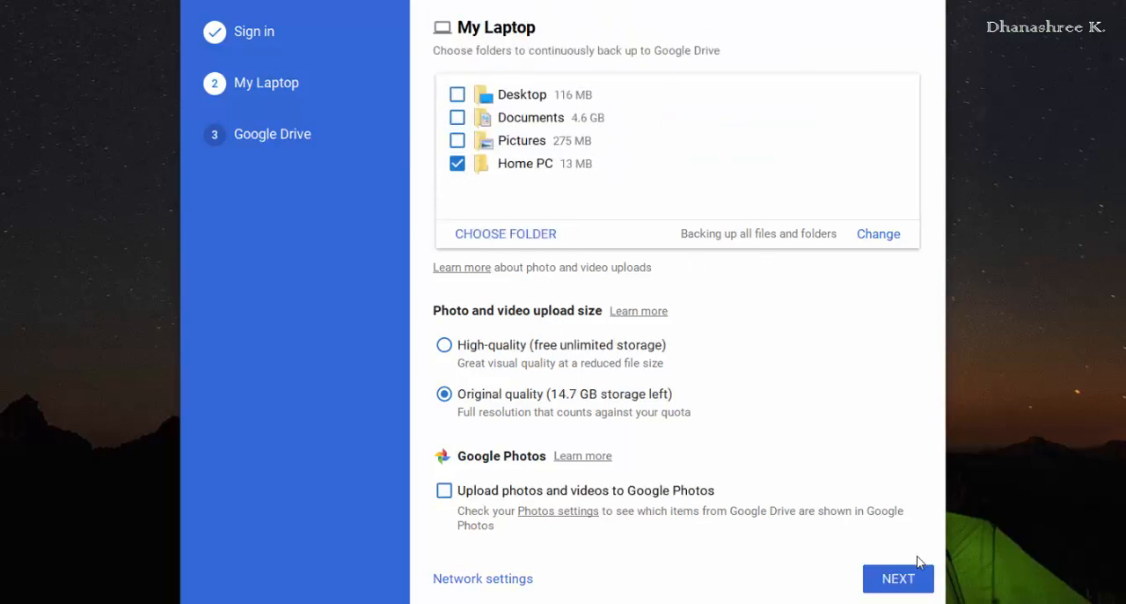
pyautogui.click(921, 577)
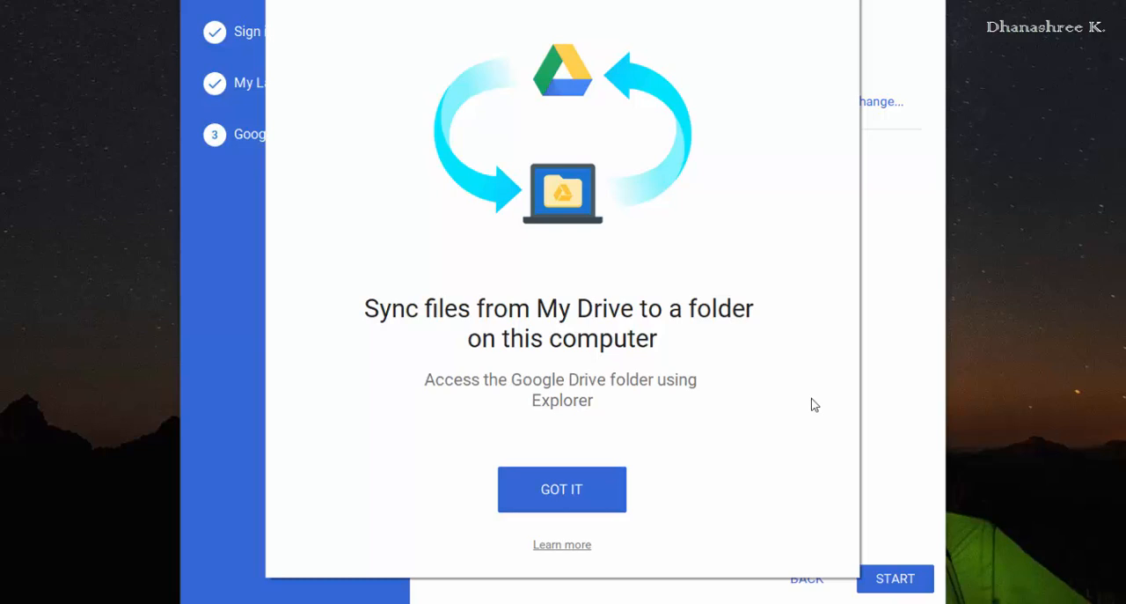
pyautogui.click(613, 498)
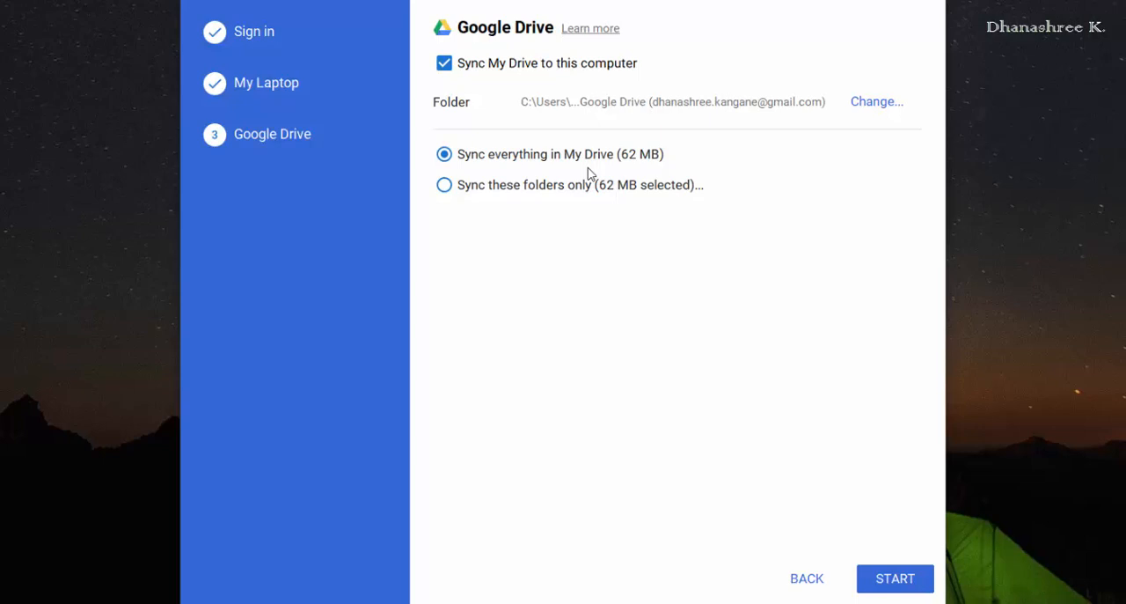
# Step: Limit My Drive syncing to test folder by excluding documents and Test website, and start Backup and Sync
pyautogui.click(461, 191)
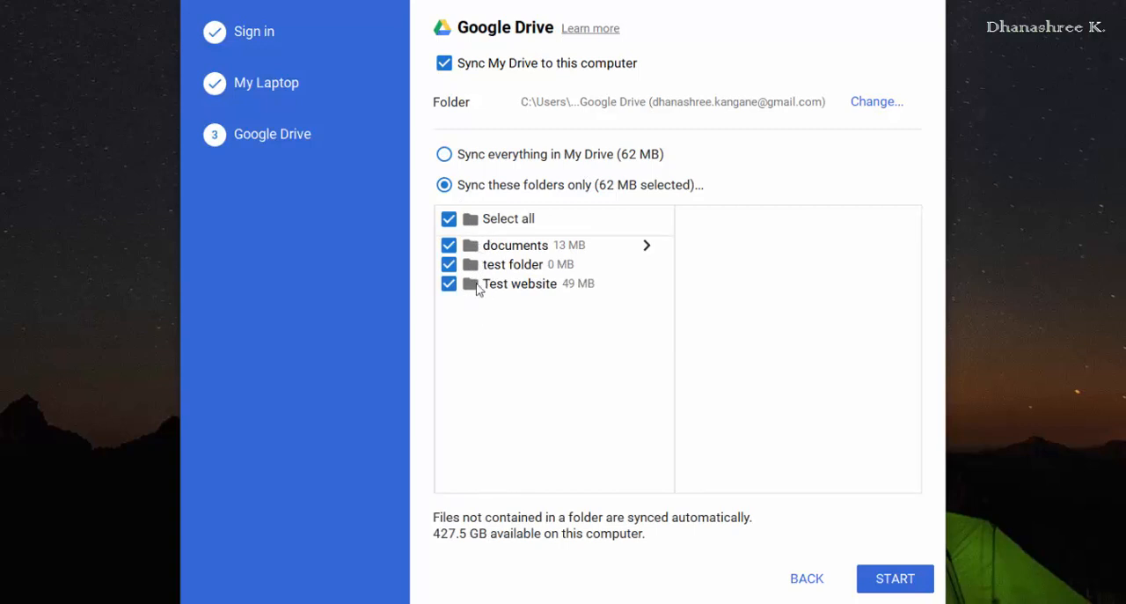
pyautogui.click(449, 245)
pyautogui.click(449, 282)
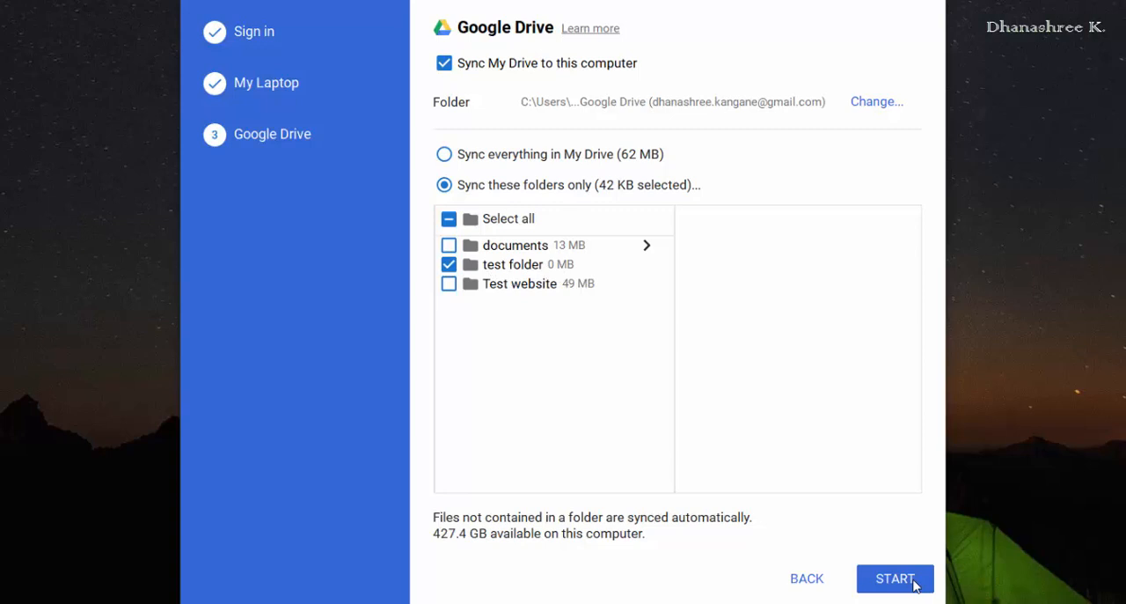
pyautogui.click(444, 66)
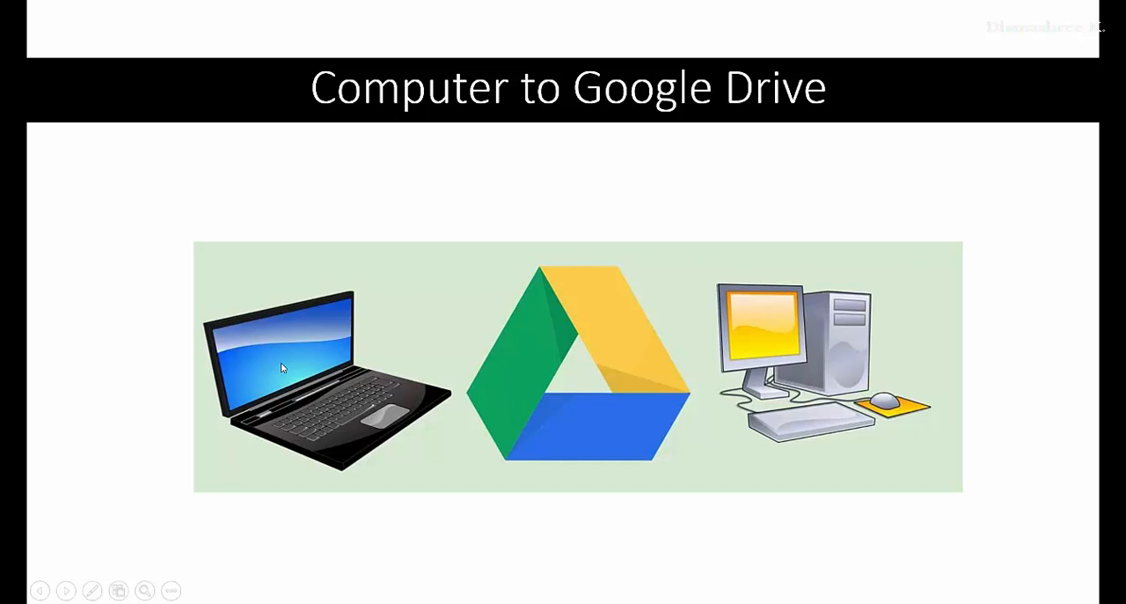
pyautogui.press('Right')
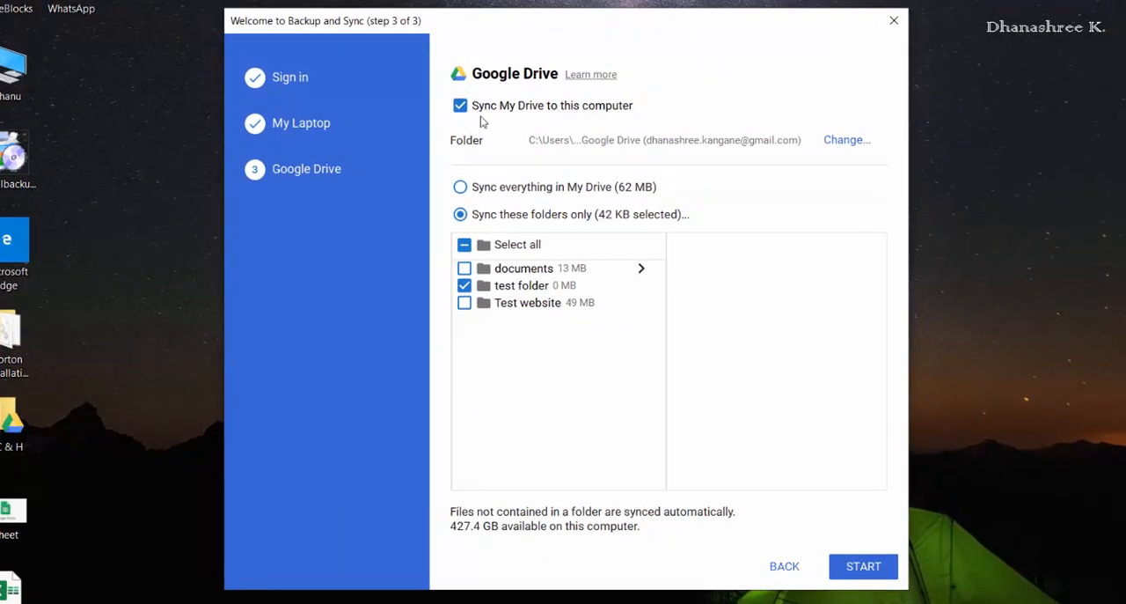
pyautogui.click(863, 569)
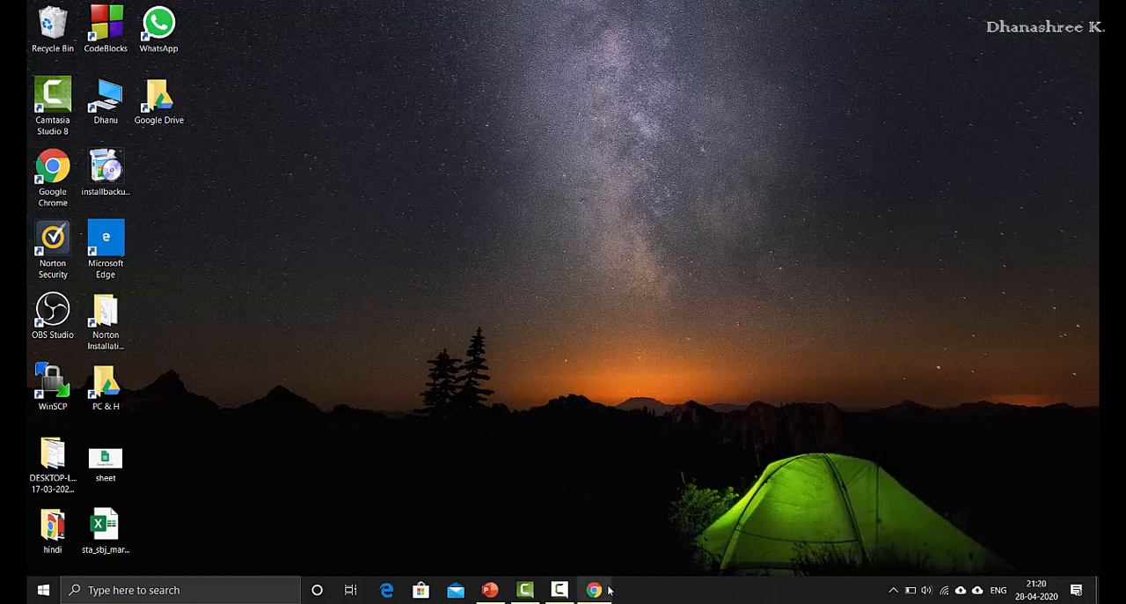
# Step: Open the local Google Drive folder from the desktop and switch to Chrome to view My Drive online for comparison
pyautogui.moveTo(607, 590)
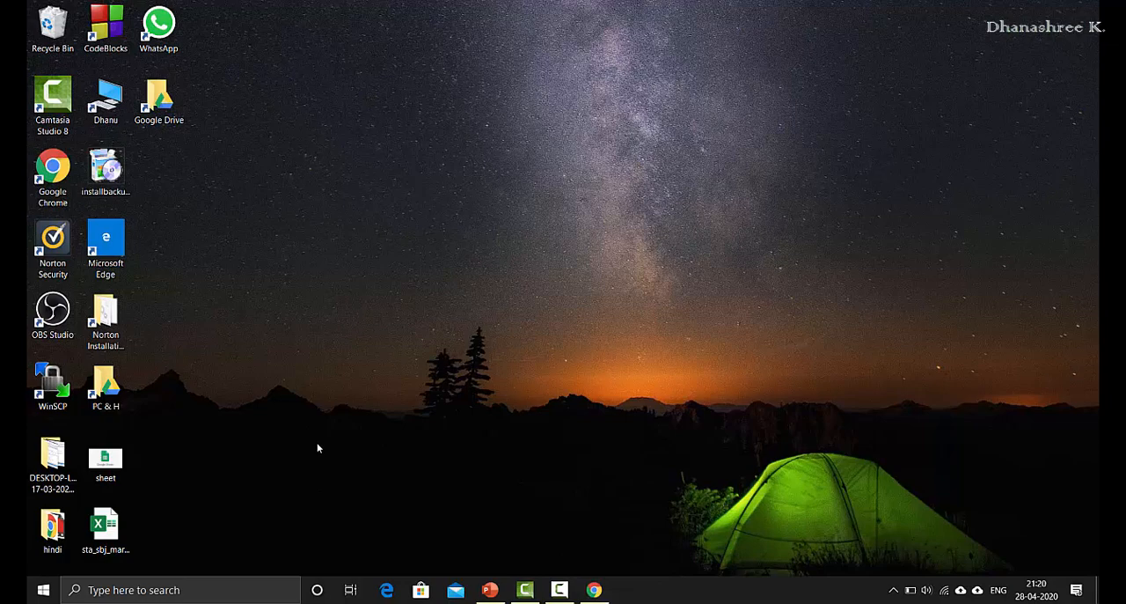
pyautogui.doubleClick(169, 118)
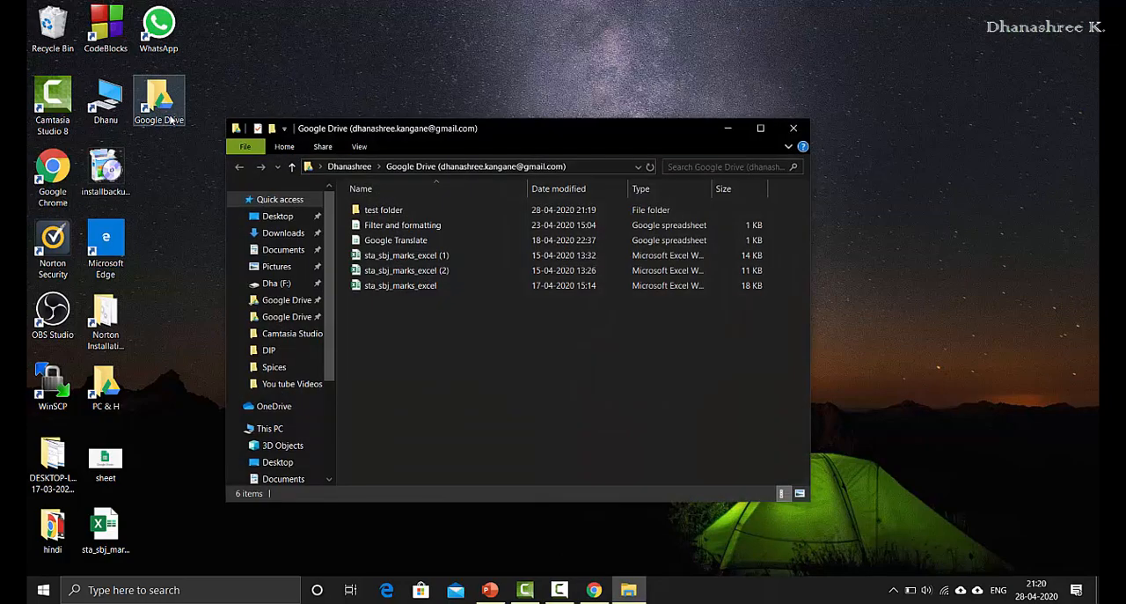
pyautogui.click(592, 586)
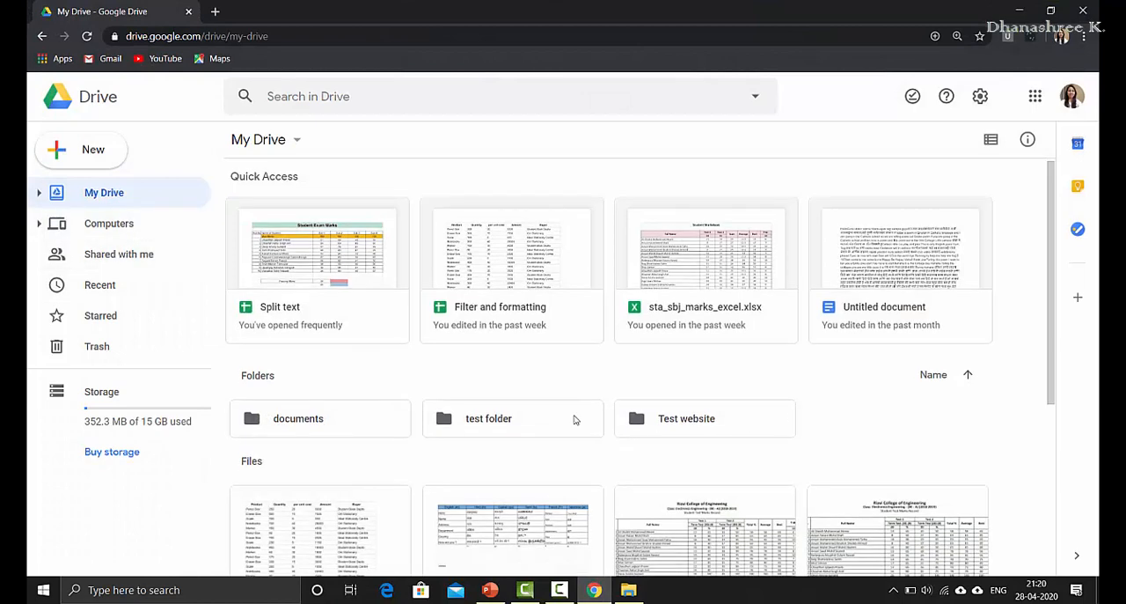
# Step: View the contents of test folder in My Drive online, and minimise Chrome to return to the desktop
pyautogui.scroll(-5, 573, 419)
pyautogui.click(1024, 12)
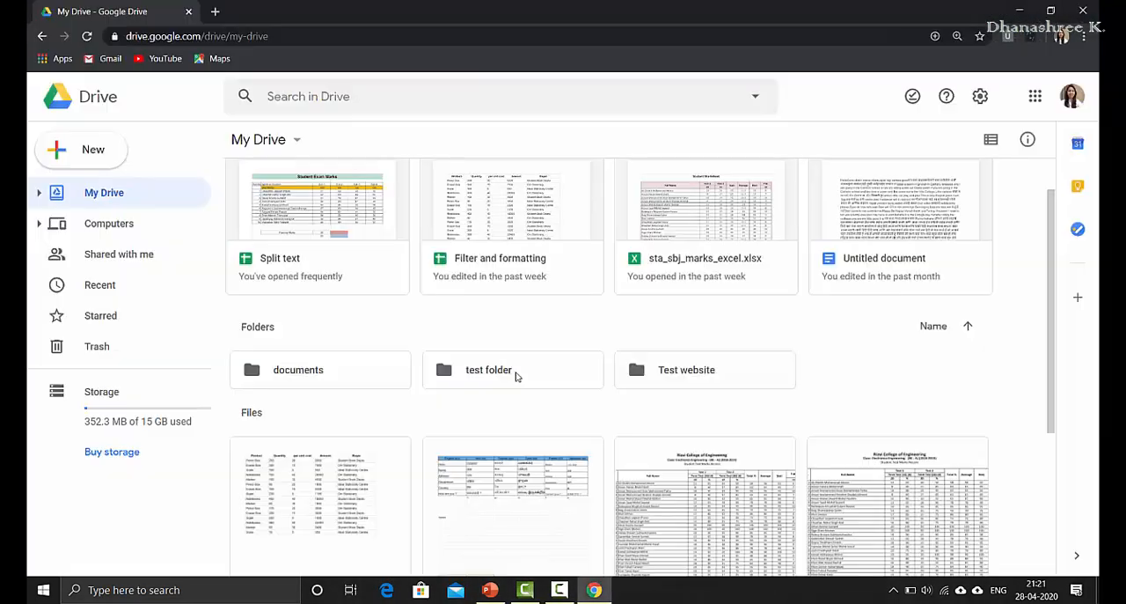
pyautogui.doubleClick(516, 374)
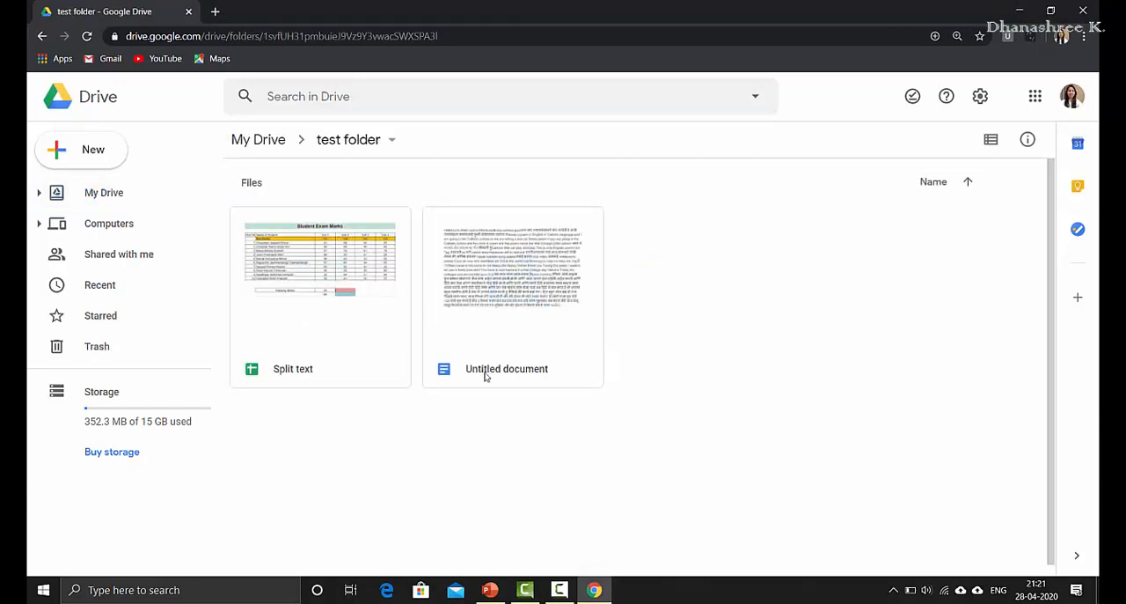
pyautogui.click(1019, 11)
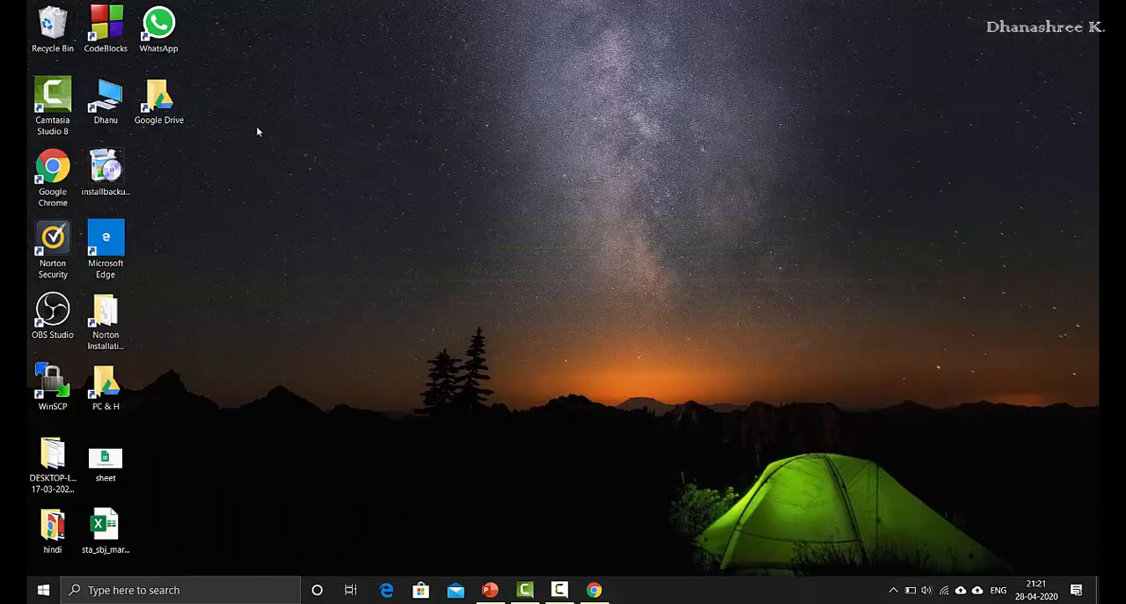
# Step: Create a folder named temp inside test folder in the local Google Drive folder, and minimise the folder window
pyautogui.doubleClick(167, 104)
pyautogui.doubleClick(378, 210)
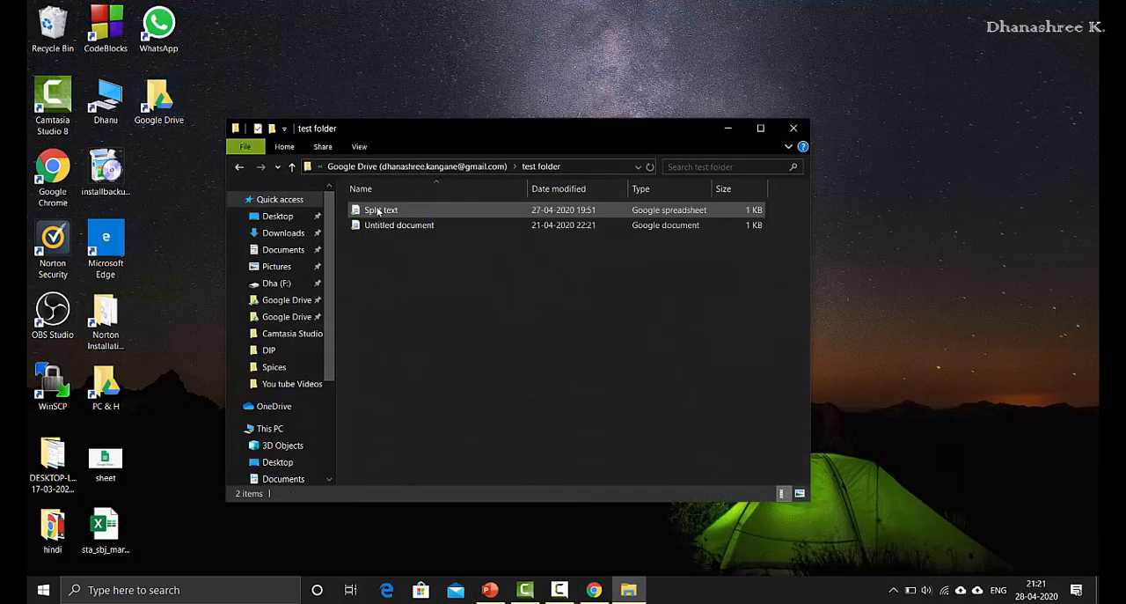
pyautogui.rightClick(434, 345)
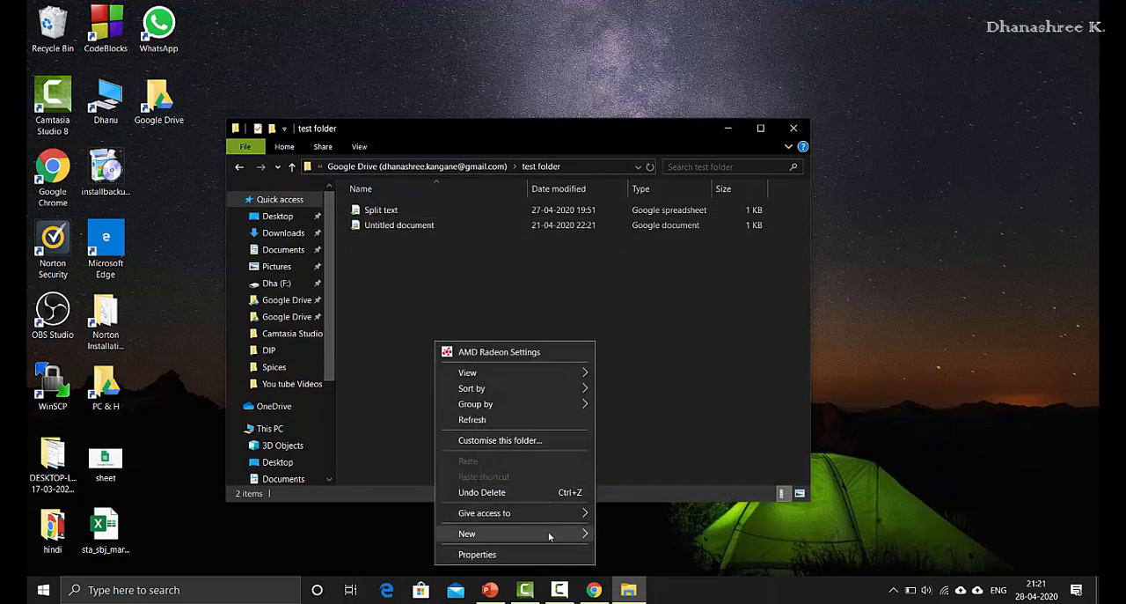
pyautogui.moveTo(549, 536)
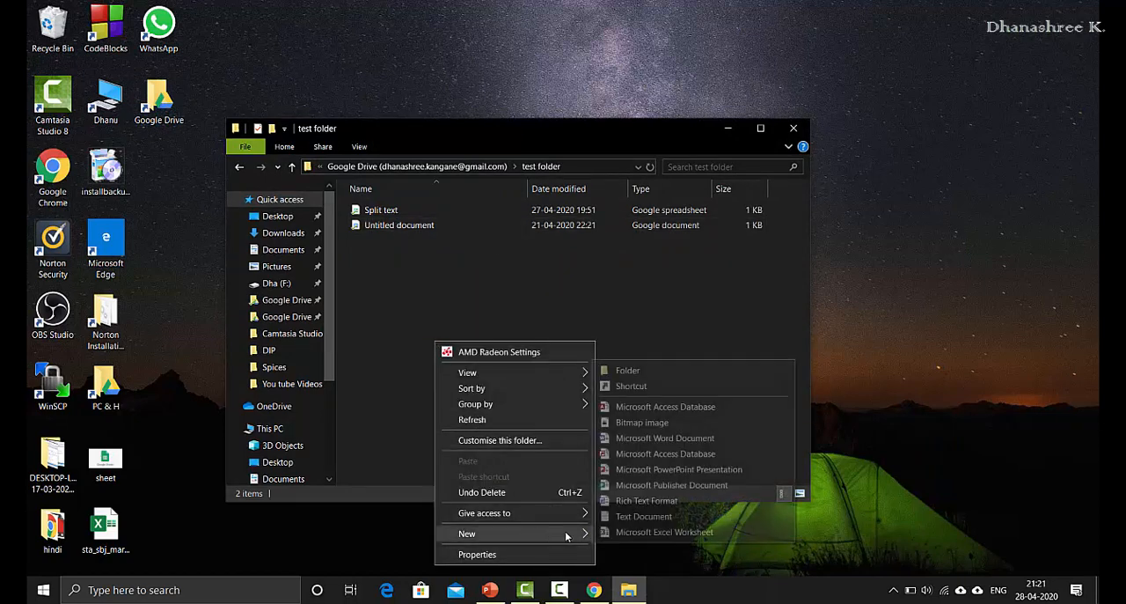
pyautogui.click(660, 374)
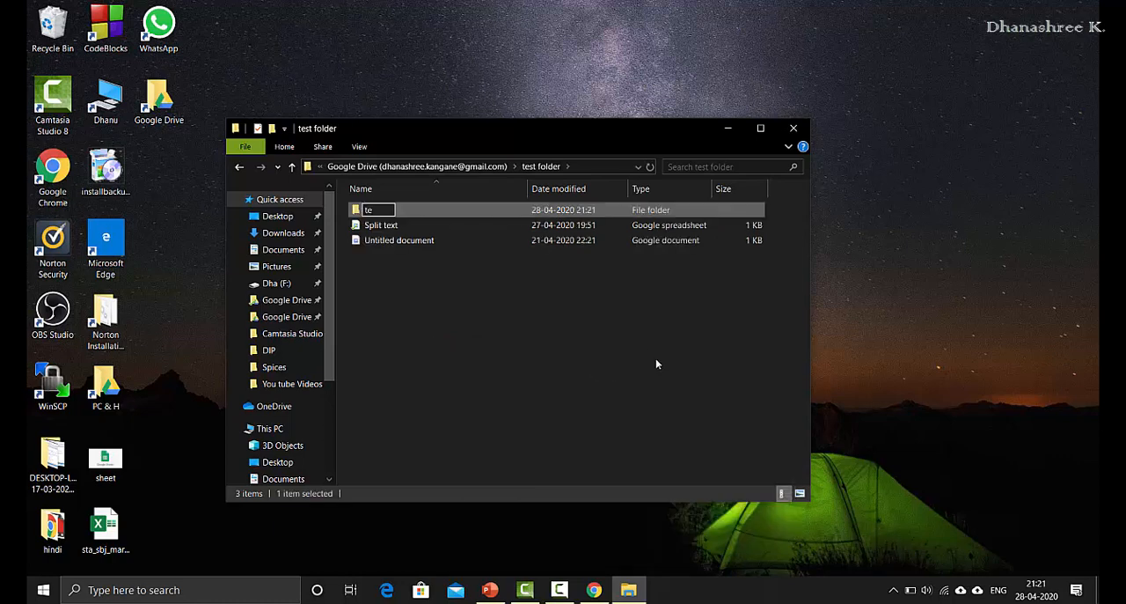
pyautogui.write('temp')
pyautogui.press('Return')
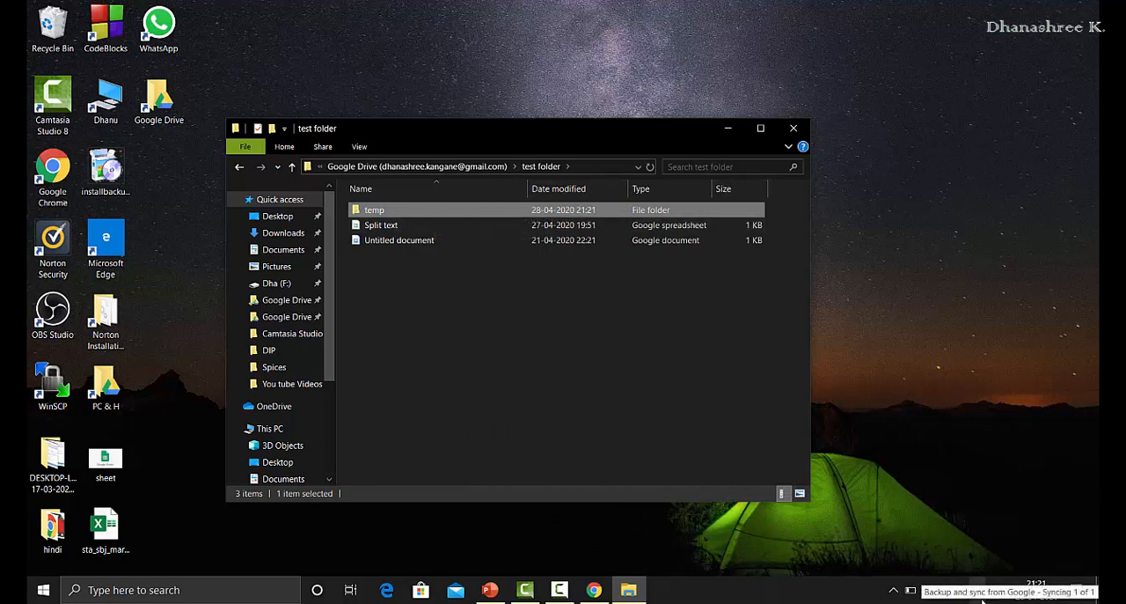
pyautogui.click(733, 129)
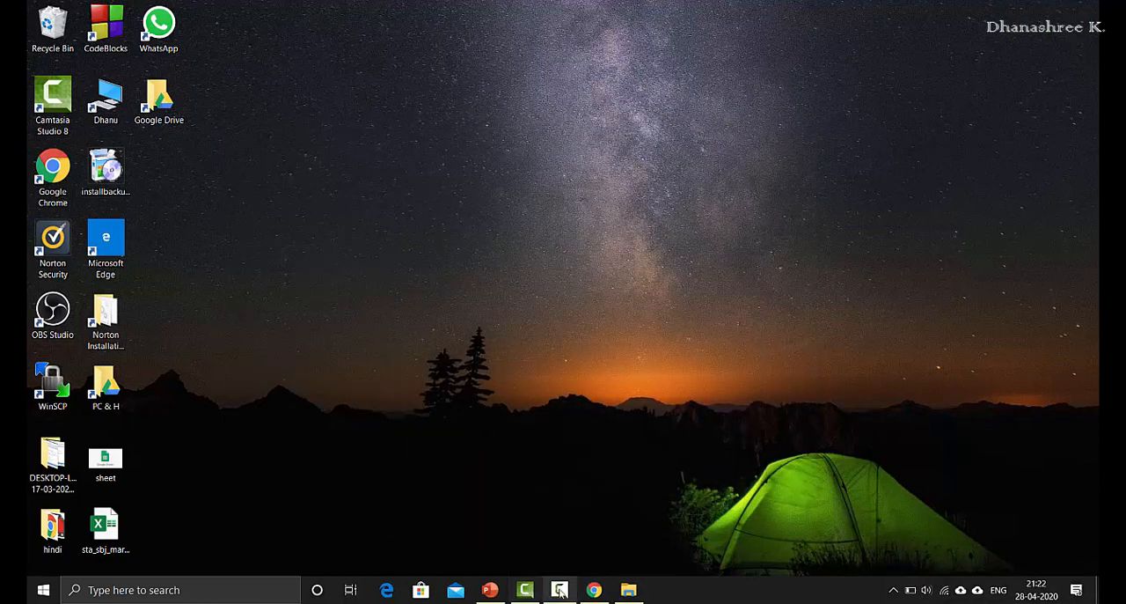
# Step: Switch to Chrome, reload Drive and reopen test folder to check whether the temp folder has synced
pyautogui.click(594, 590)
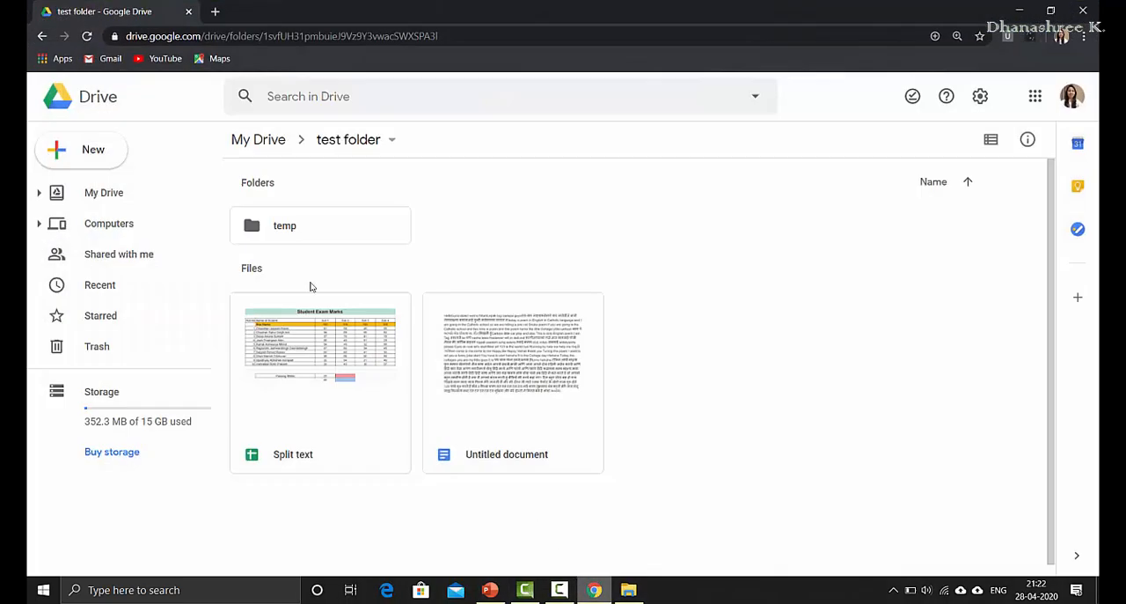
pyautogui.click(87, 36)
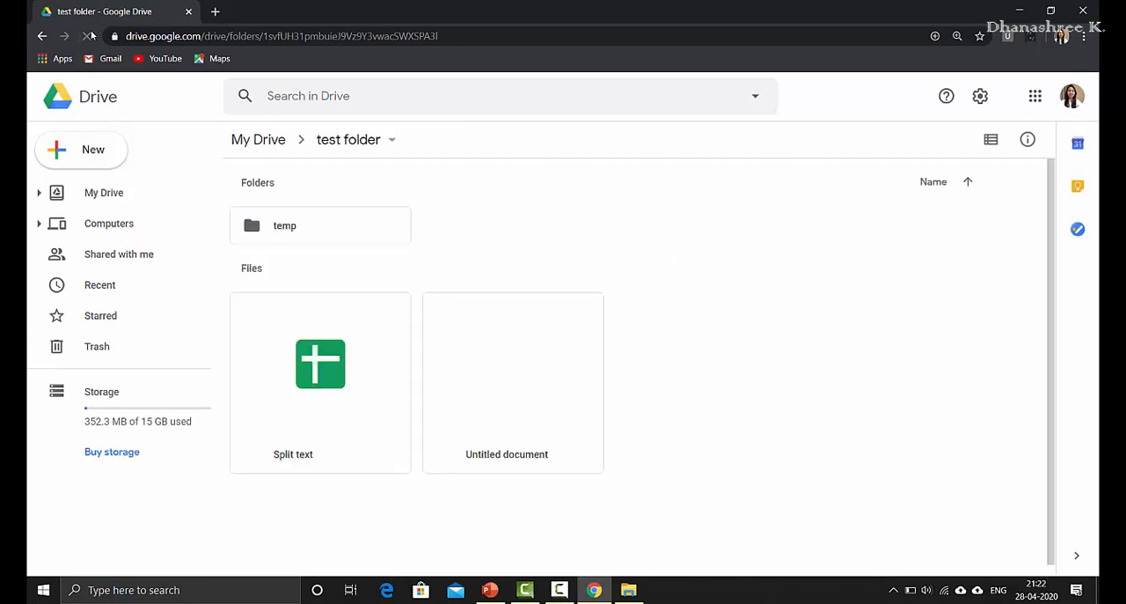
pyautogui.click(258, 140)
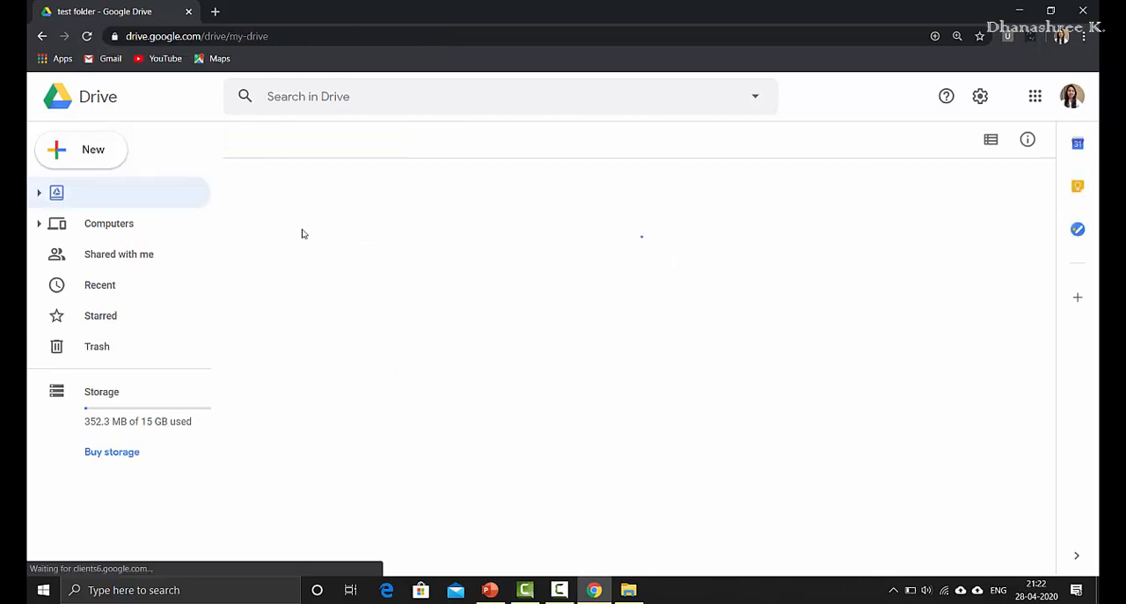
pyautogui.doubleClick(530, 423)
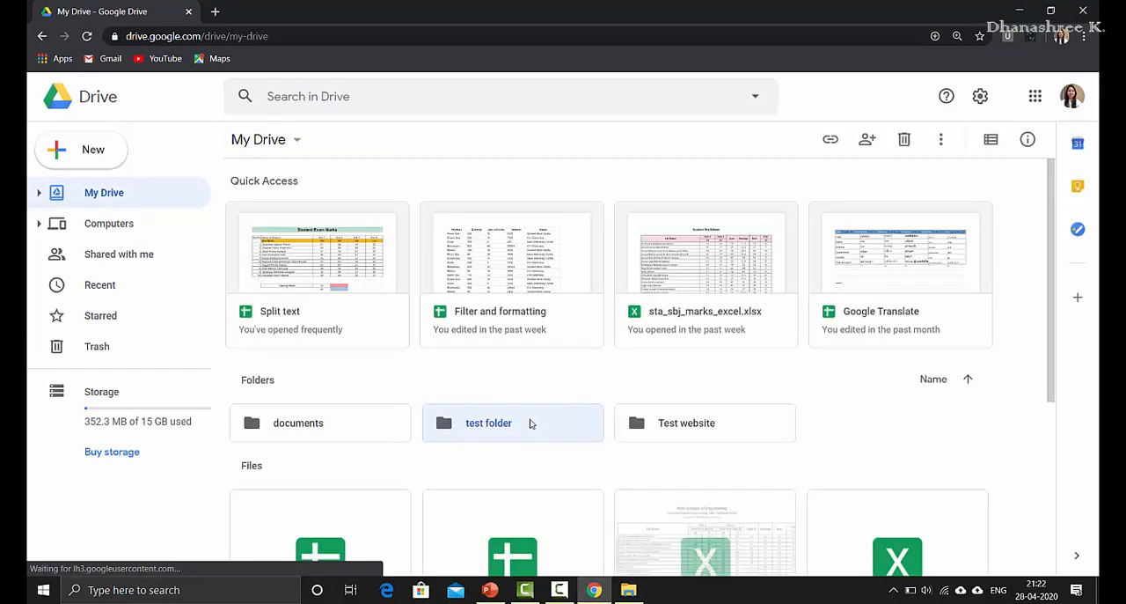
pyautogui.click(276, 227)
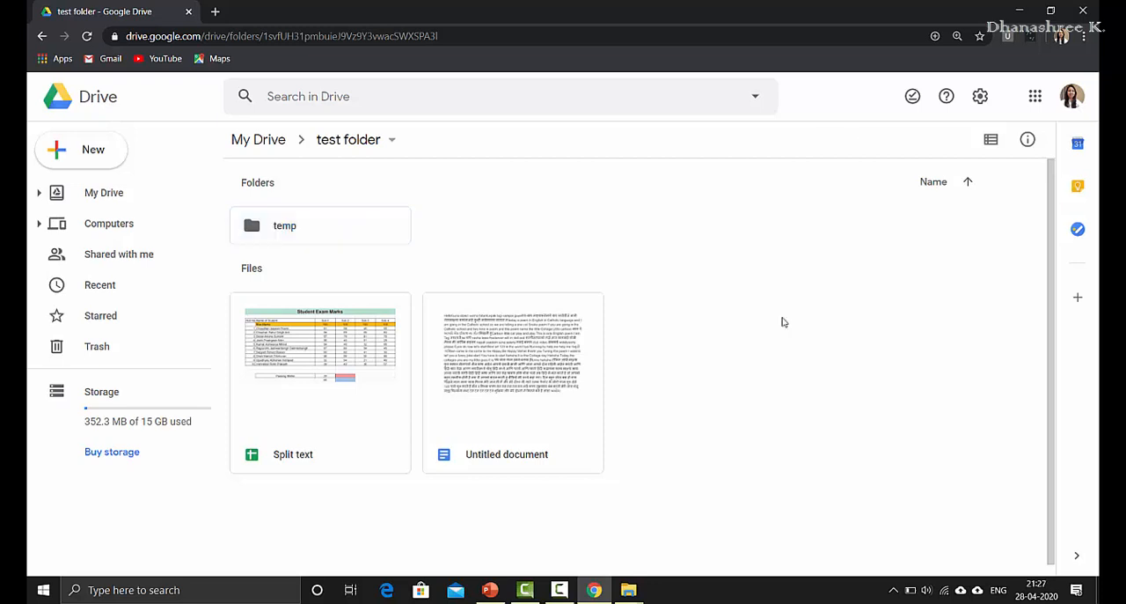
# Step: Create a folder named temp 2 inside test folder in Drive online
pyautogui.rightClick(787, 324)
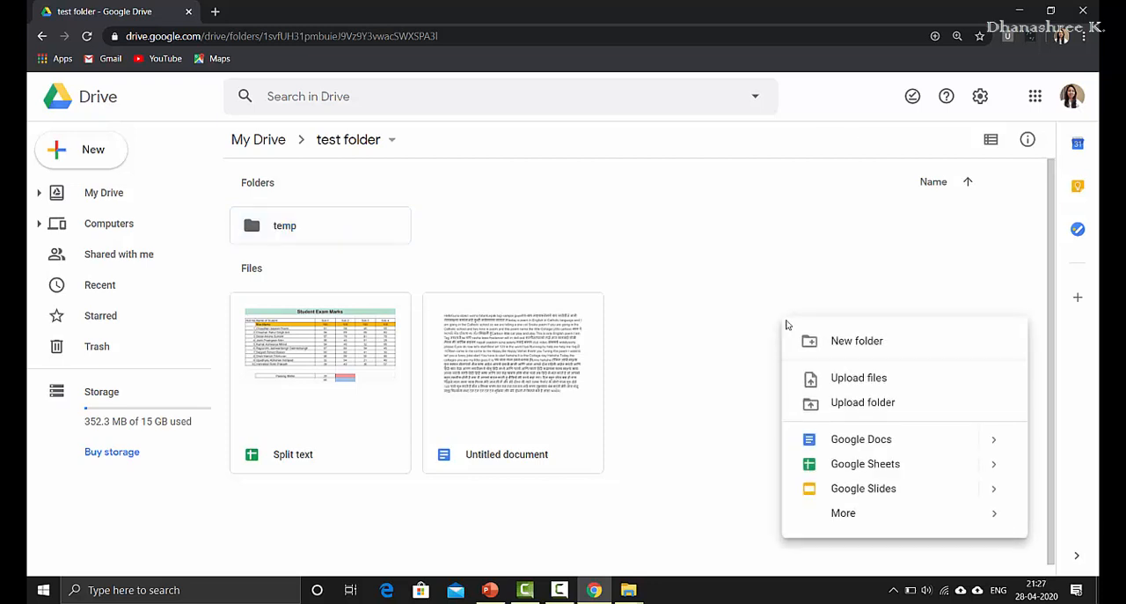
pyautogui.click(812, 343)
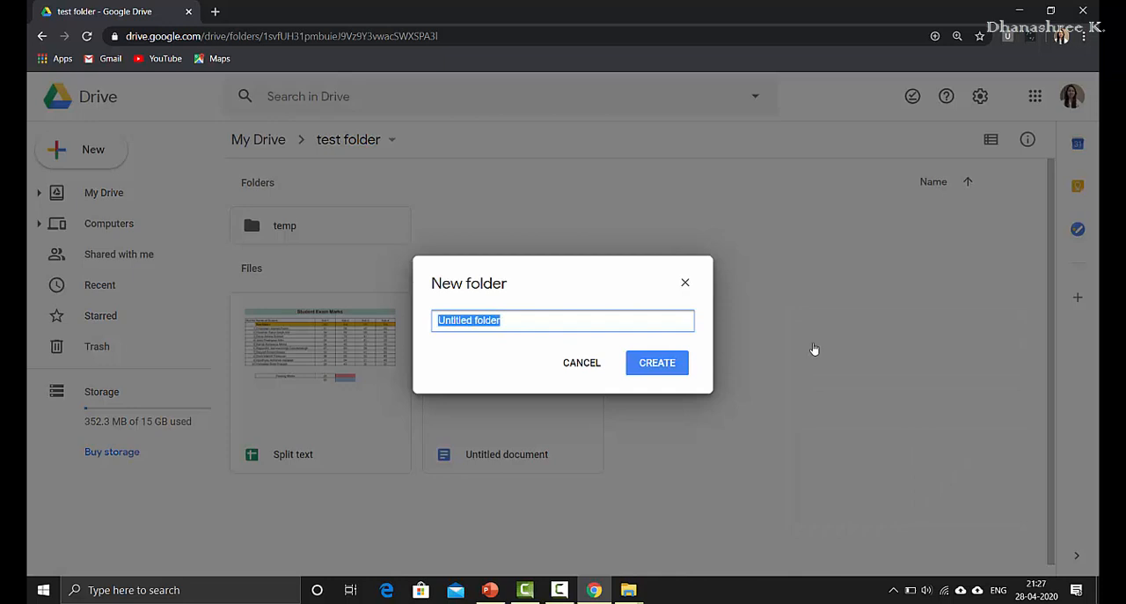
pyautogui.write('temp 2')
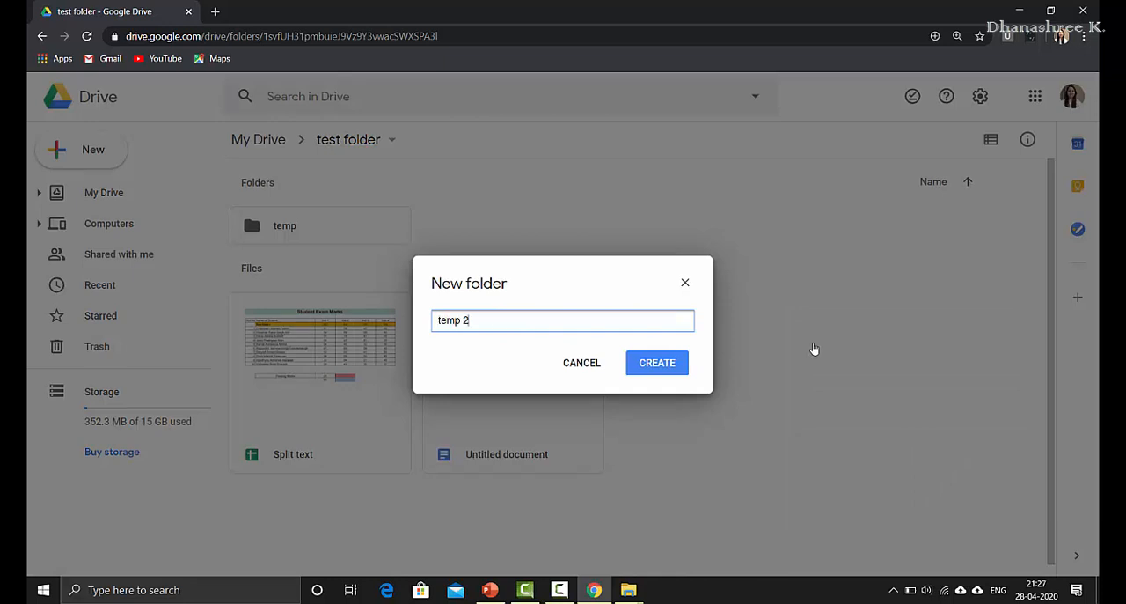
pyautogui.press('Return')
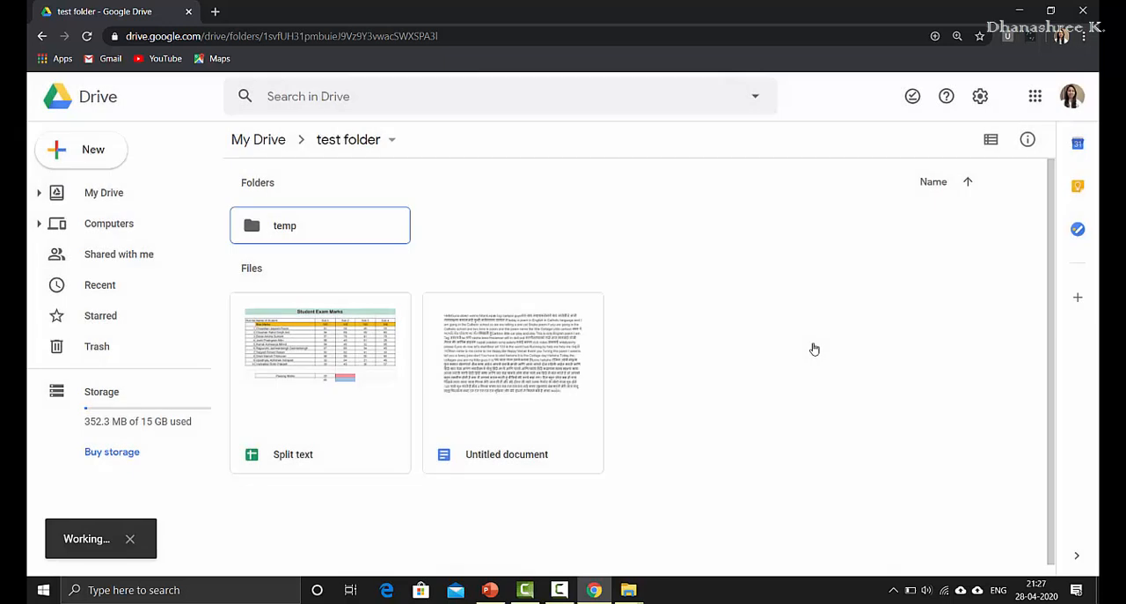
# Step: Create a blank Google Docs document in test folder online and title it temp doc
pyautogui.rightClick(704, 412)
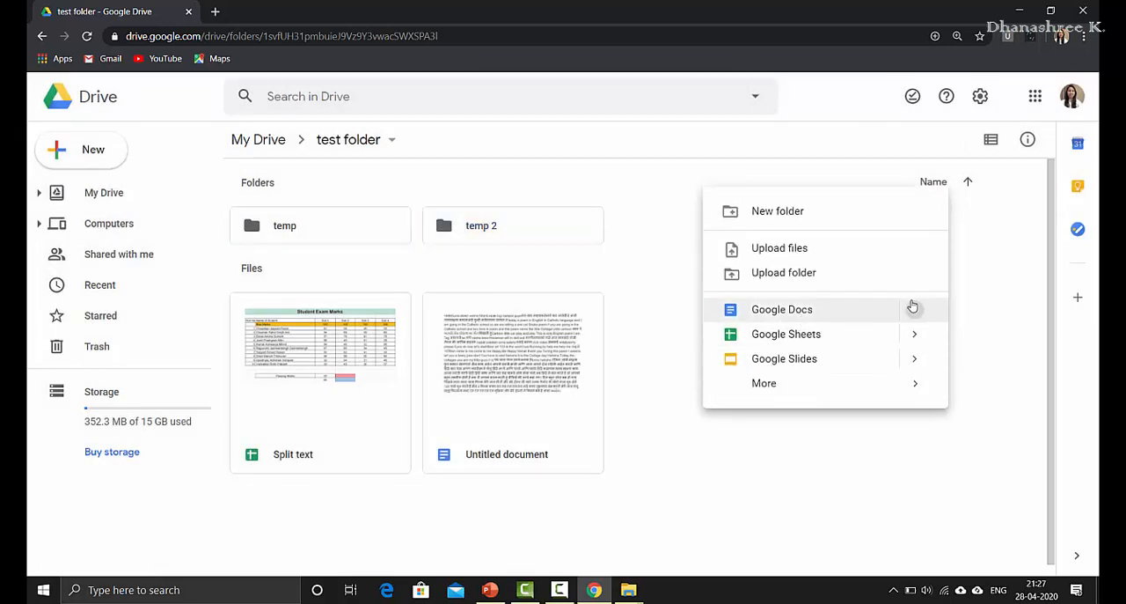
pyautogui.moveTo(882, 313)
pyautogui.click(544, 329)
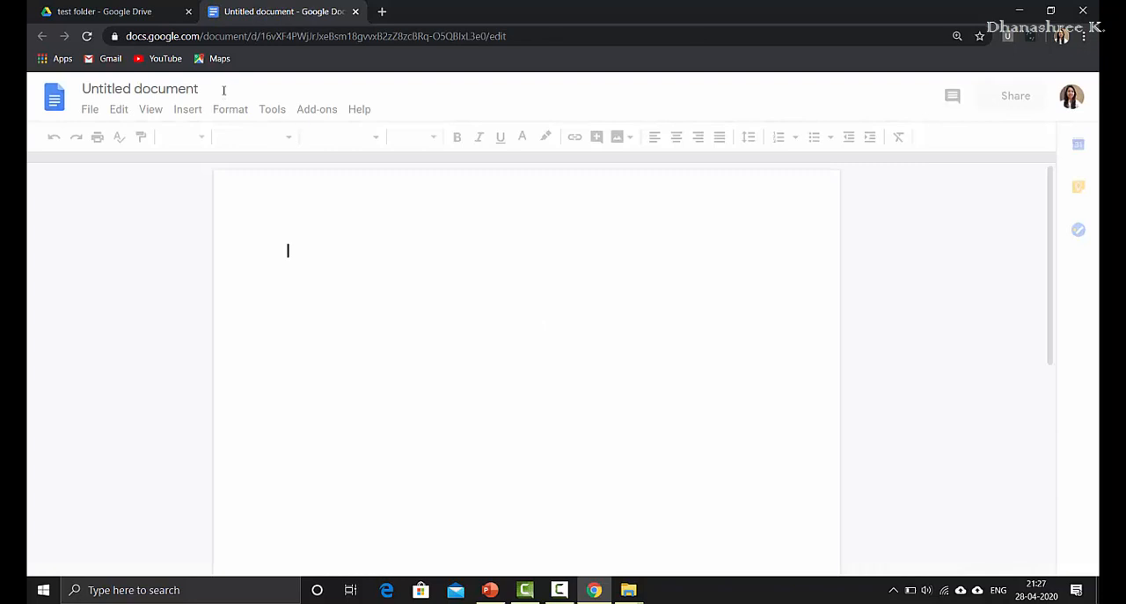
pyautogui.click(180, 85)
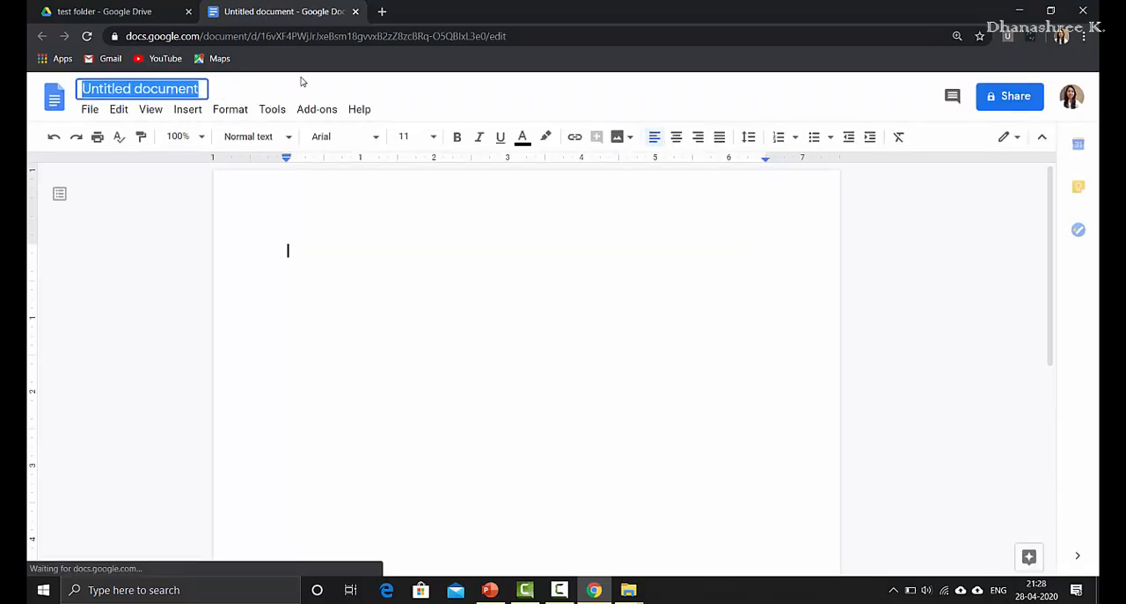
pyautogui.write('temp doc')
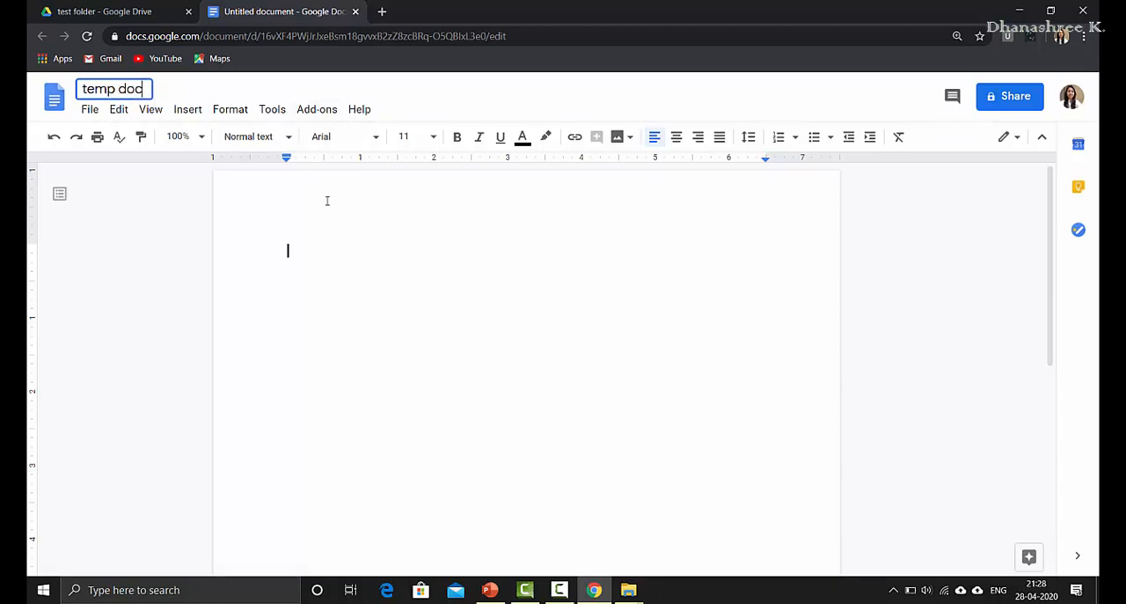
pyautogui.press('Return')
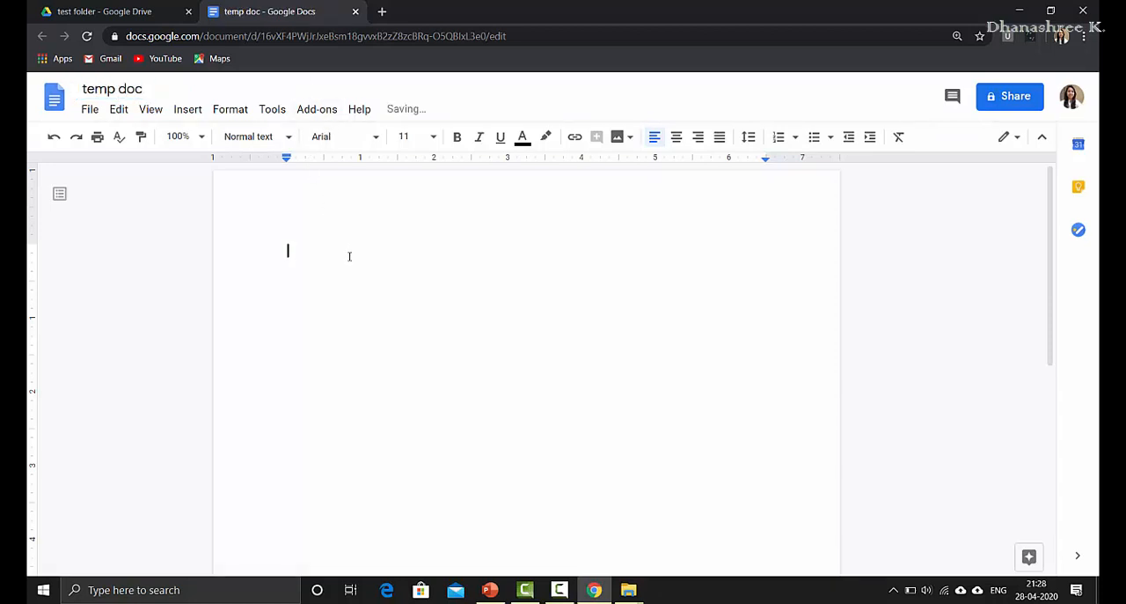
# Step: Enter the text Test doc in the document body and close the document
pyautogui.write('Test doc')
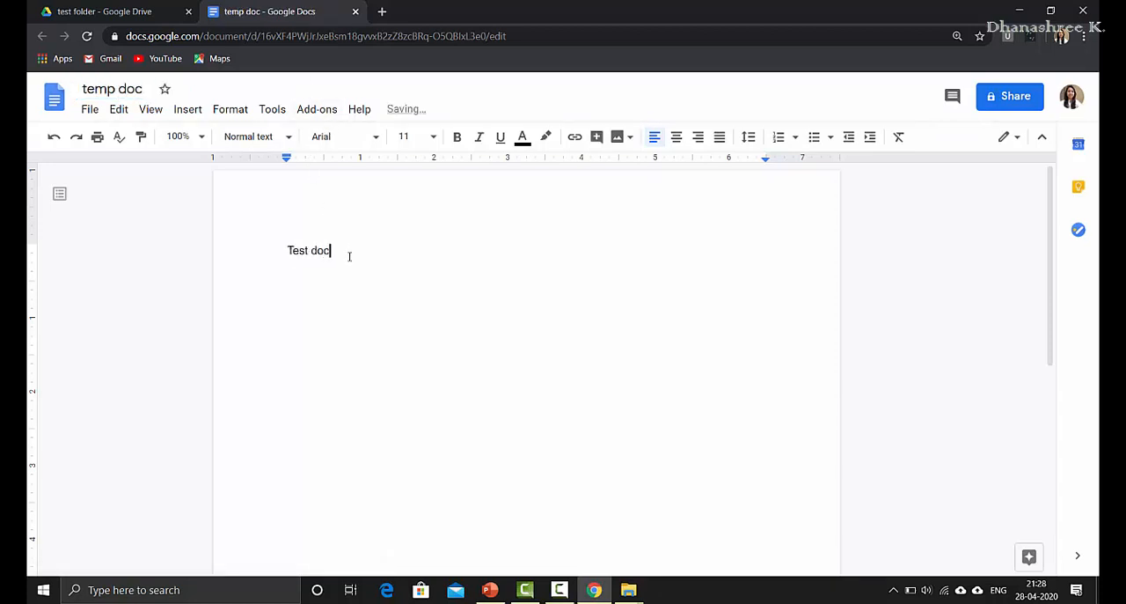
pyautogui.press('Return')
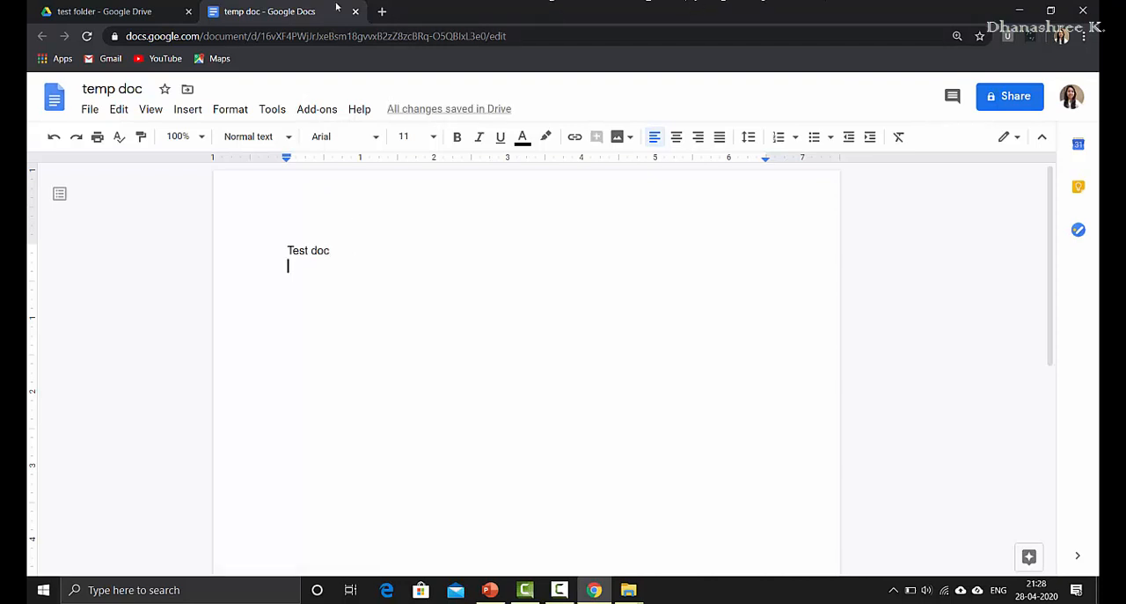
pyautogui.click(355, 11)
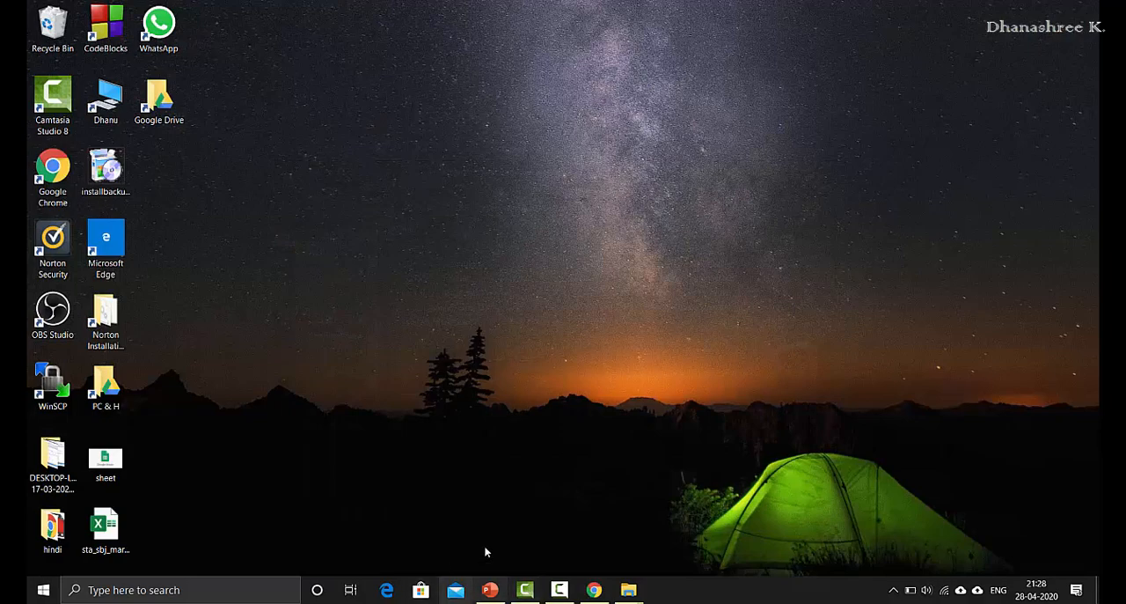
# Step: Check the local test folder for temp 2 and temp doc, open temp doc from there, and close it
pyautogui.doubleClick(165, 121)
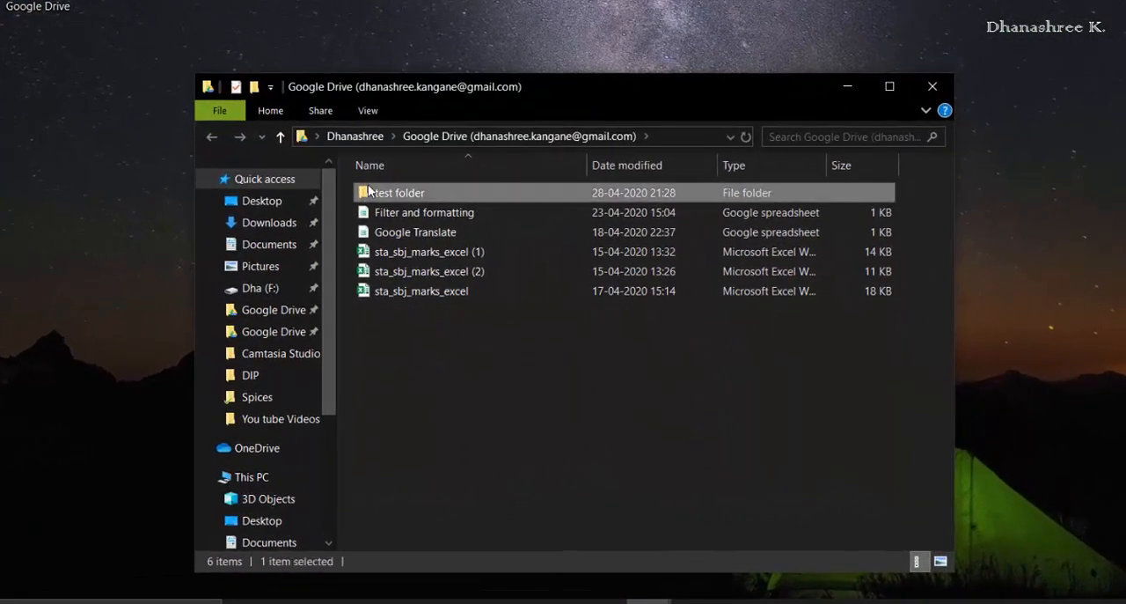
pyautogui.doubleClick(365, 194)
pyautogui.doubleClick(388, 212)
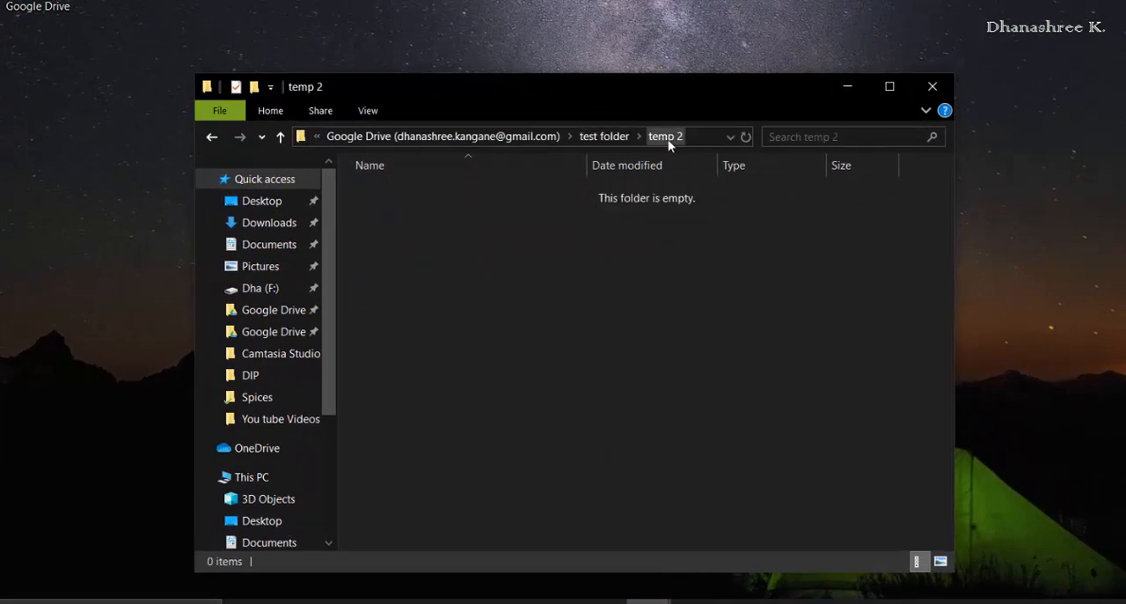
pyautogui.click(609, 138)
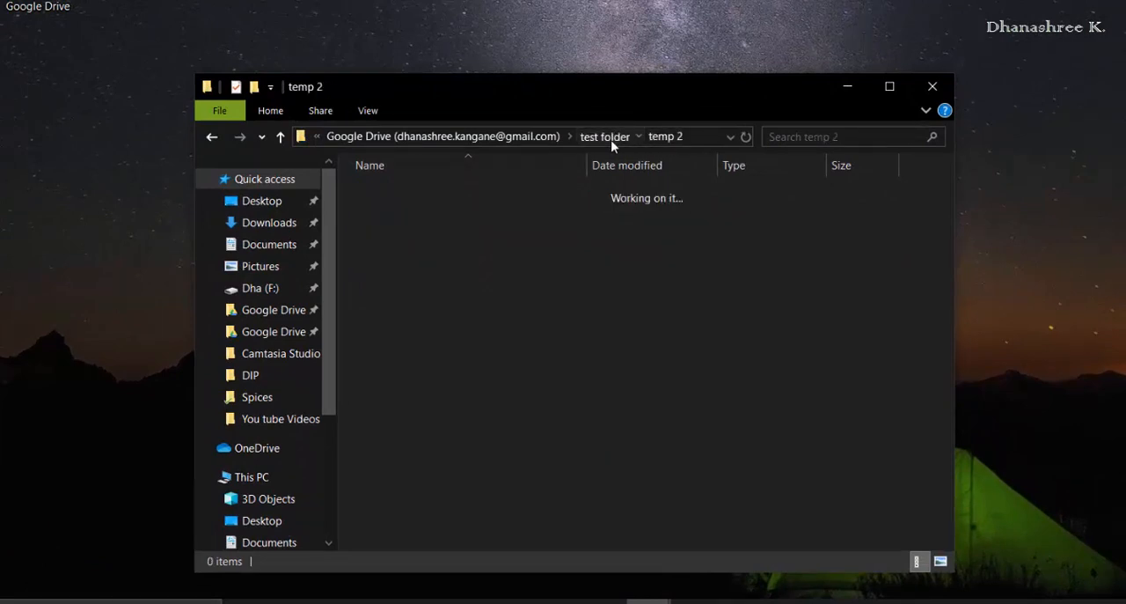
pyautogui.click(446, 255)
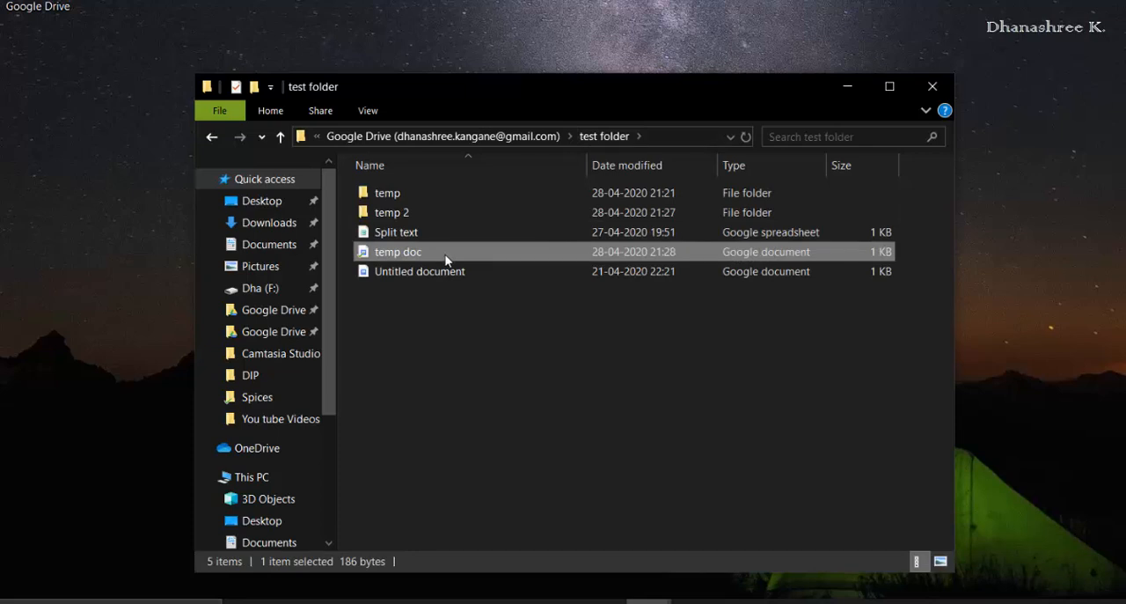
pyautogui.doubleClick(452, 254)
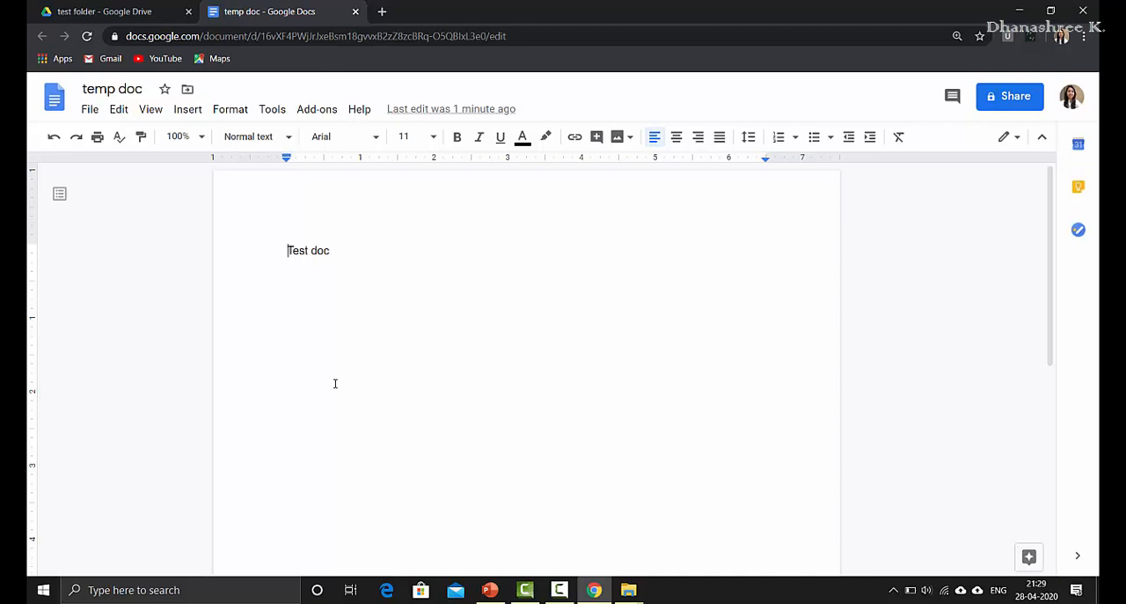
pyautogui.click(355, 12)
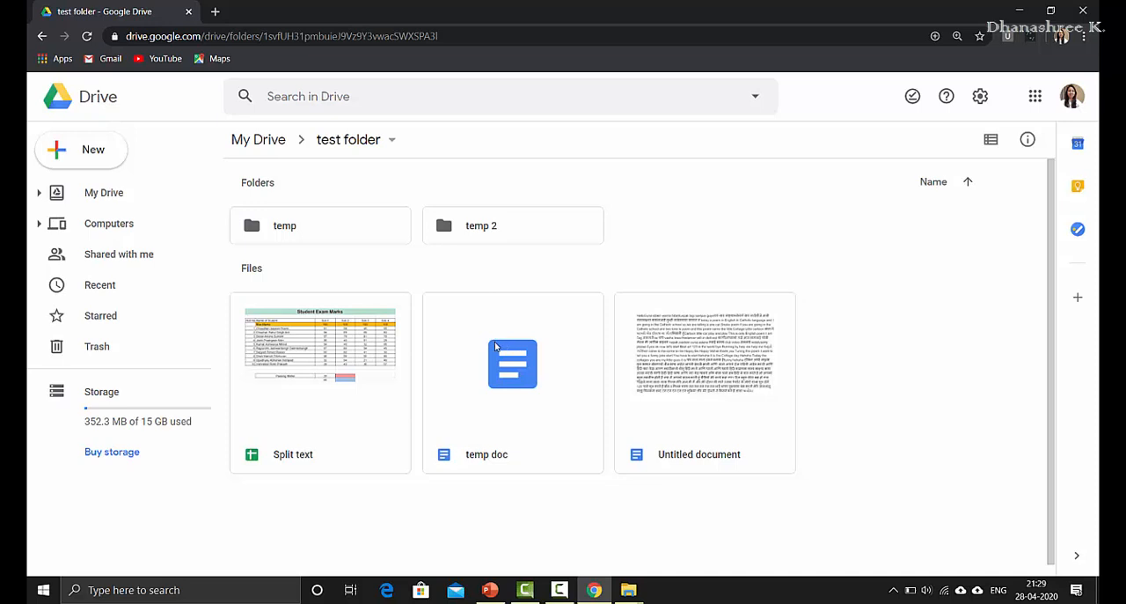
# Step: Inspect the Home PC backup and its Temp folder under My Laptop in Drive's Computers section
pyautogui.click(39, 224)
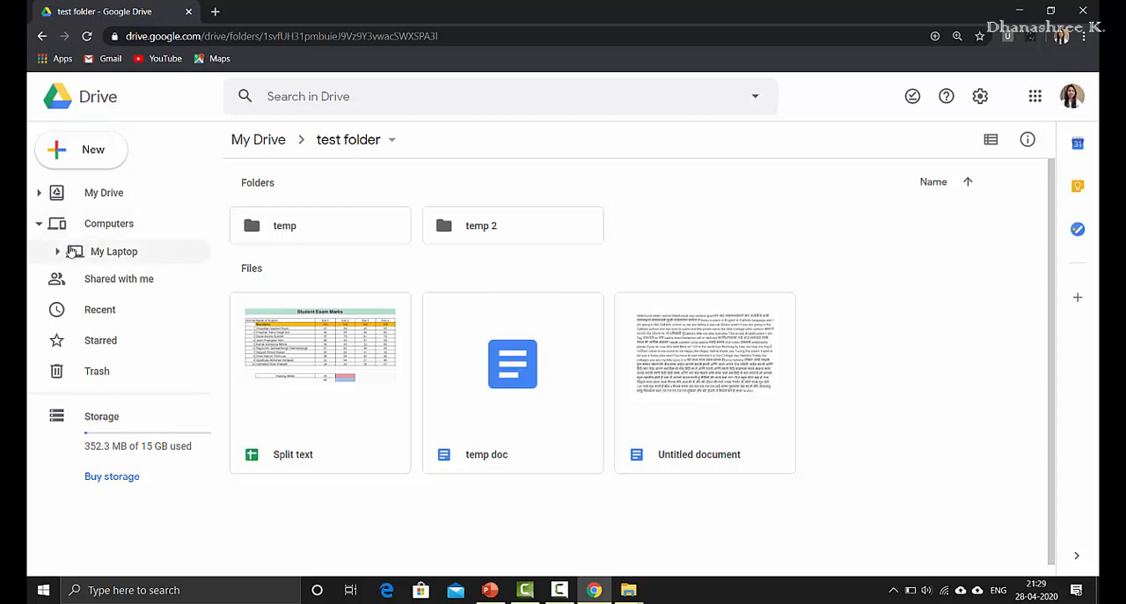
pyautogui.click(59, 253)
pyautogui.click(111, 281)
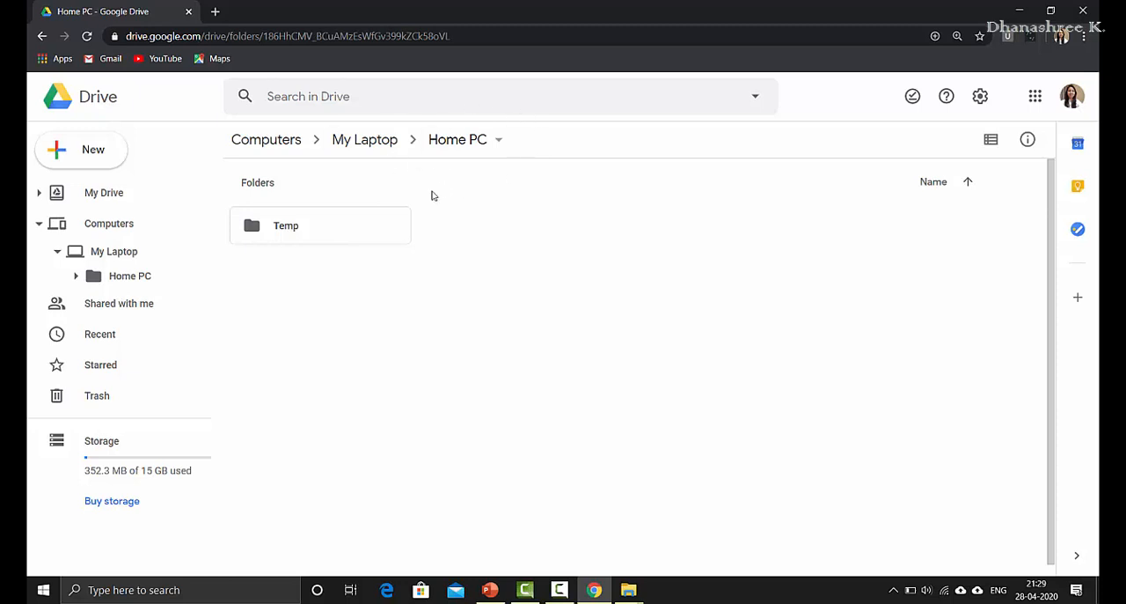
pyautogui.doubleClick(357, 240)
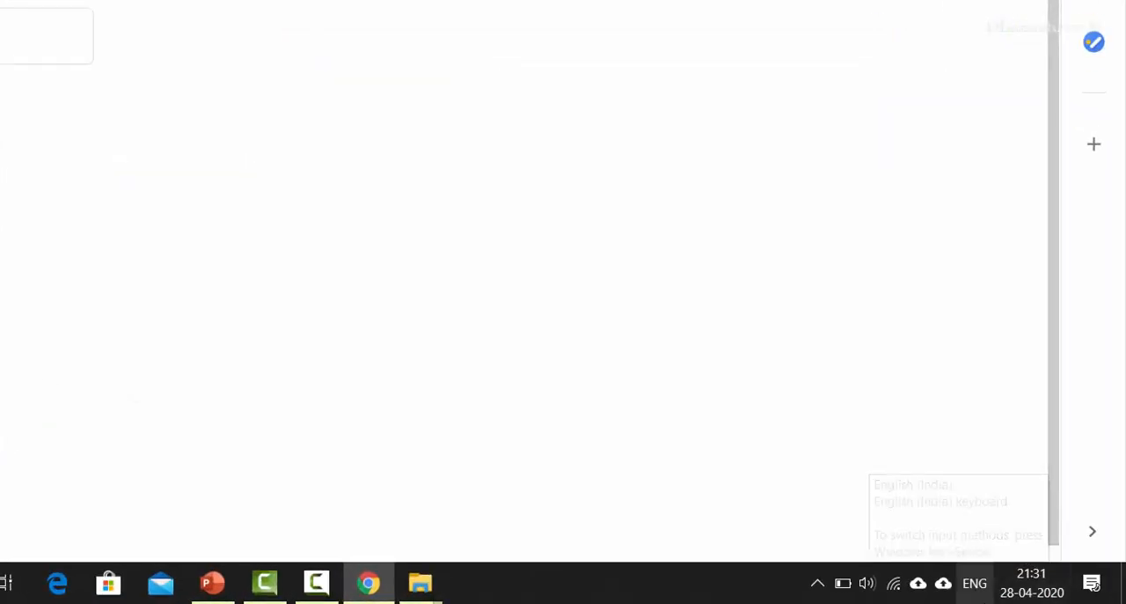
# Step: Show the Backup and Sync activity list and its settings options
pyautogui.click(943, 582)
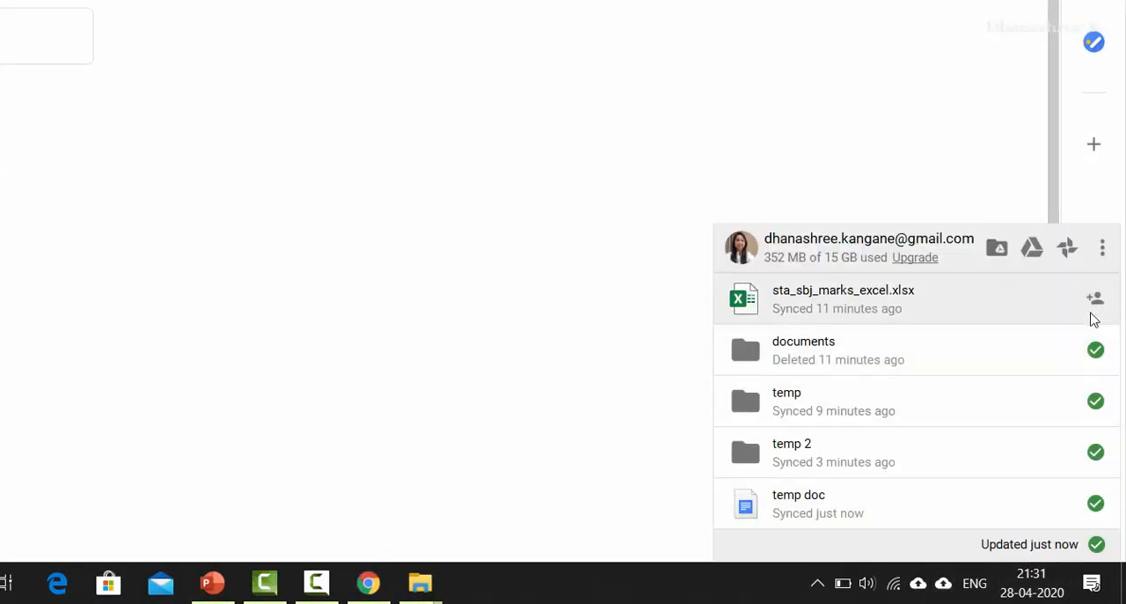
pyautogui.click(1104, 250)
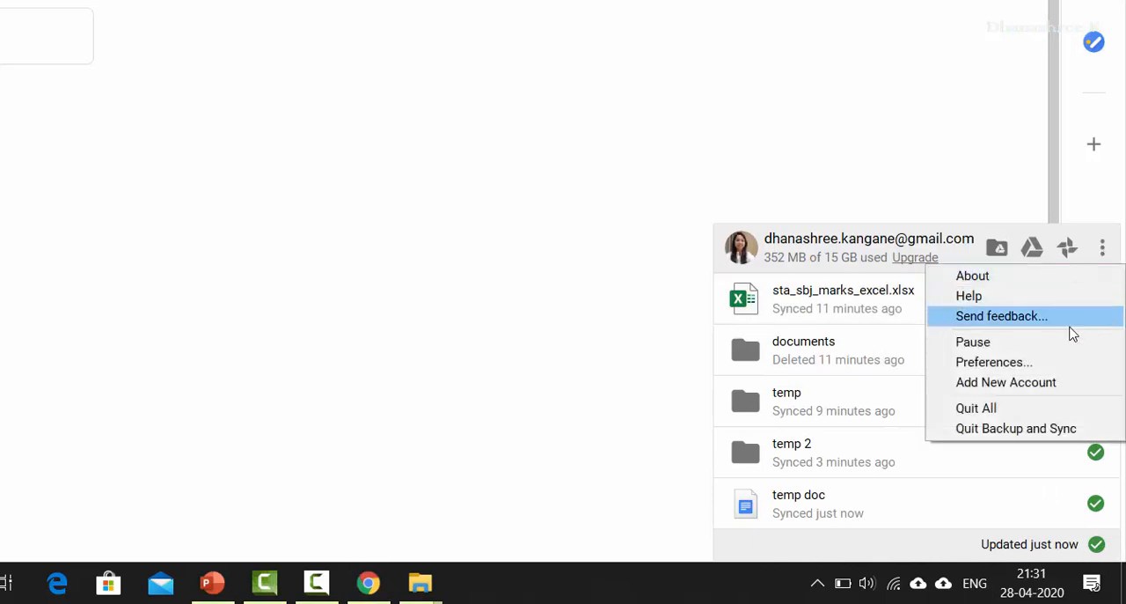